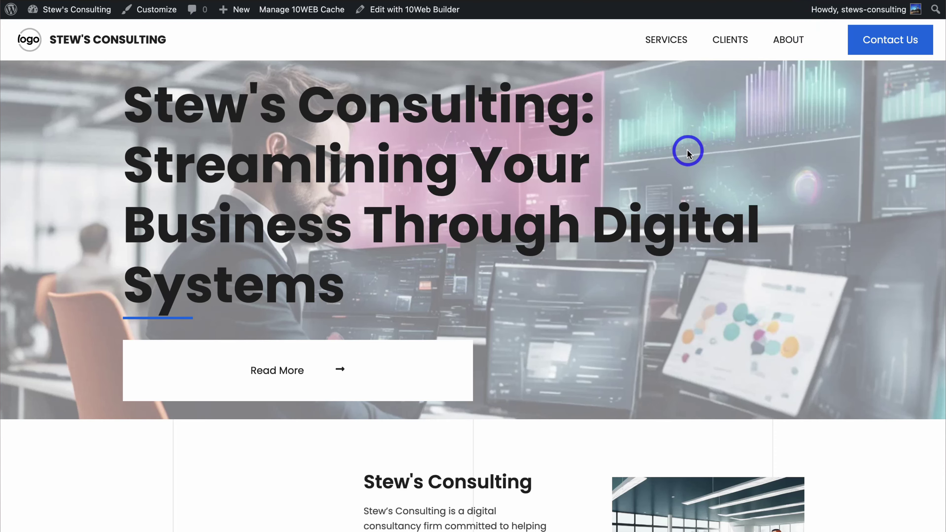
Step: Look through the Stew's Consulting home page down to the client logos, and view its Services page
scroll(687, 150, down, 15)
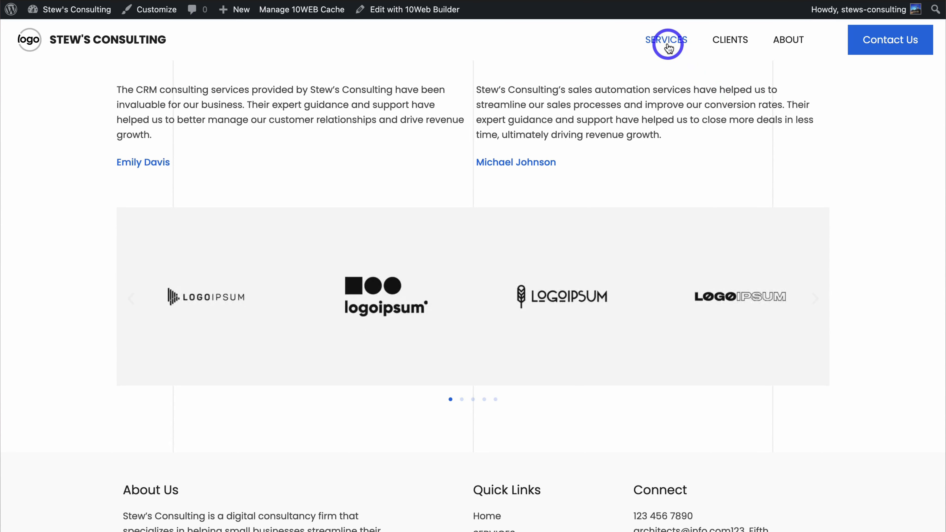
click(668, 41)
scroll(646, 121, down, 5)
scroll(645, 123, down, 10)
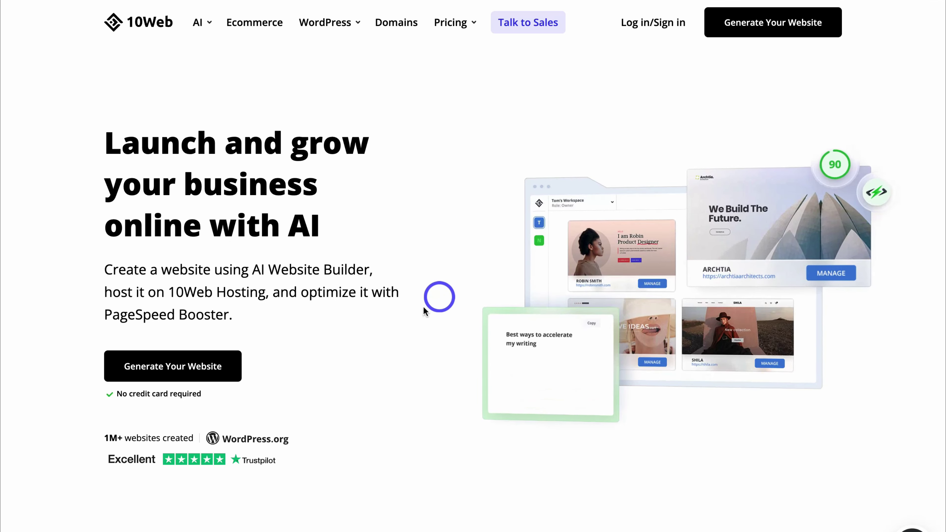
Step: Start generating a new website with AI on 10Web and choose Consulting as the business type
click(188, 374)
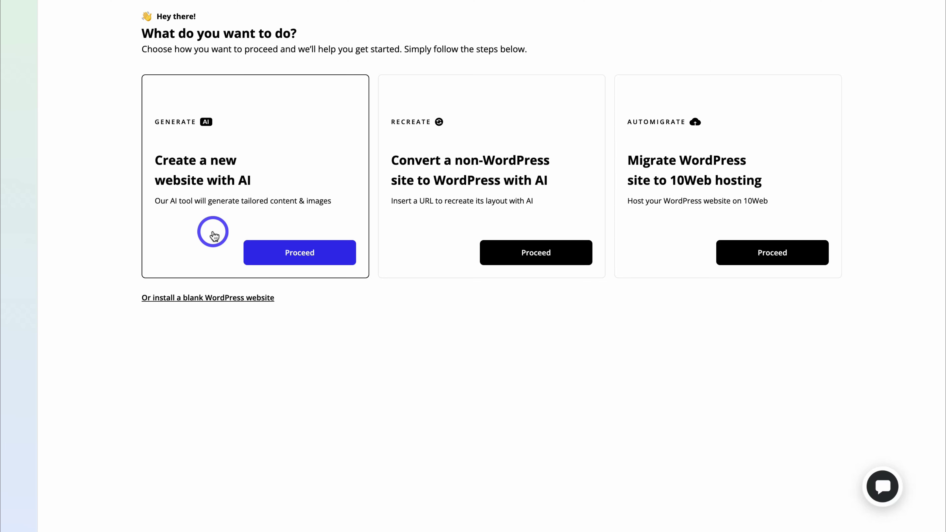
click(334, 253)
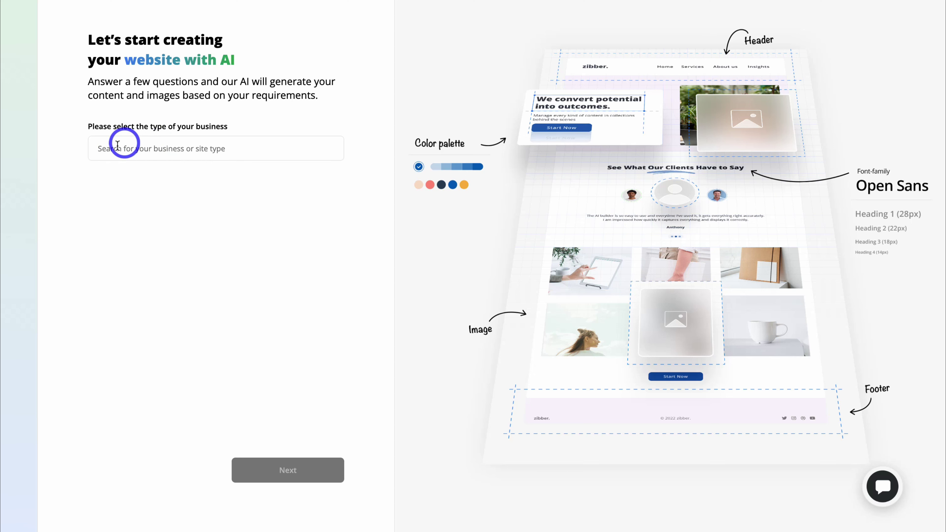
click(145, 148)
text(con)
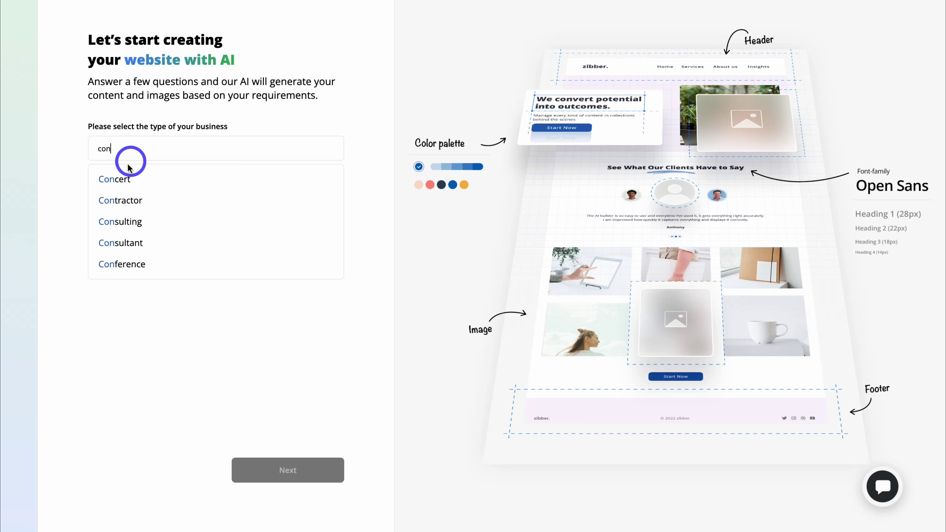
click(168, 224)
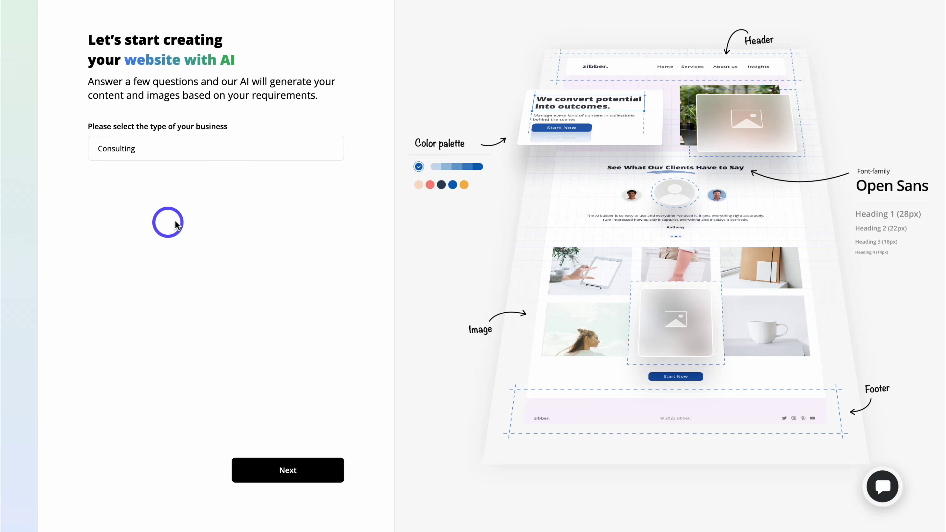
click(302, 472)
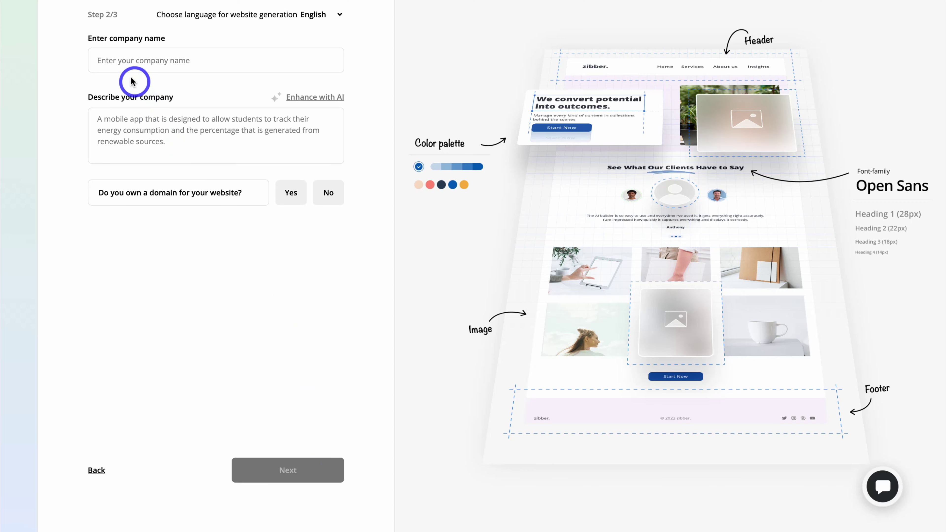
Step: Name the company Stew's Consulting and describe it as a digital consultancy helping small businesses, including CRM integrations, lead generation and sales automations
click(121, 59)
text(Stew's Consulting)
click(126, 120)
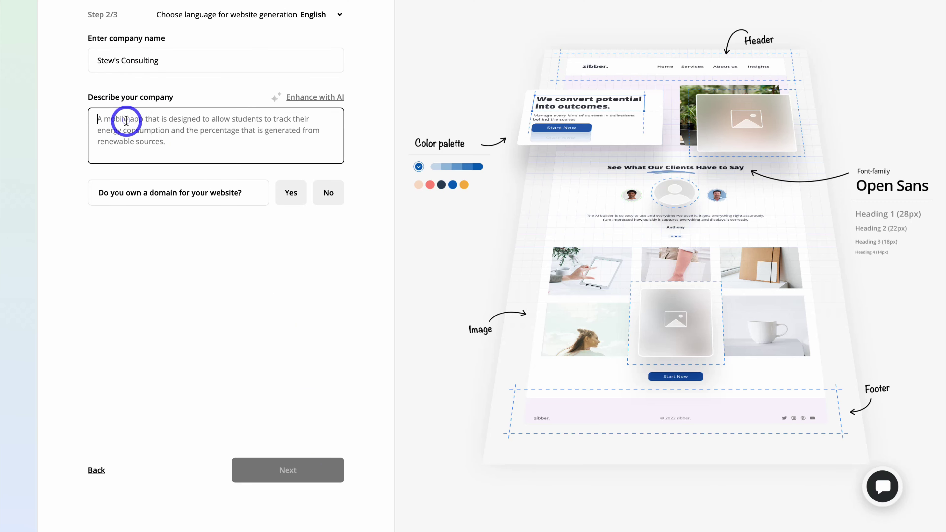
text(A digital consultancy helping small businesses streamline their business through digital systems and technology. This includes CRM integrations, lead generation and sales automations.)
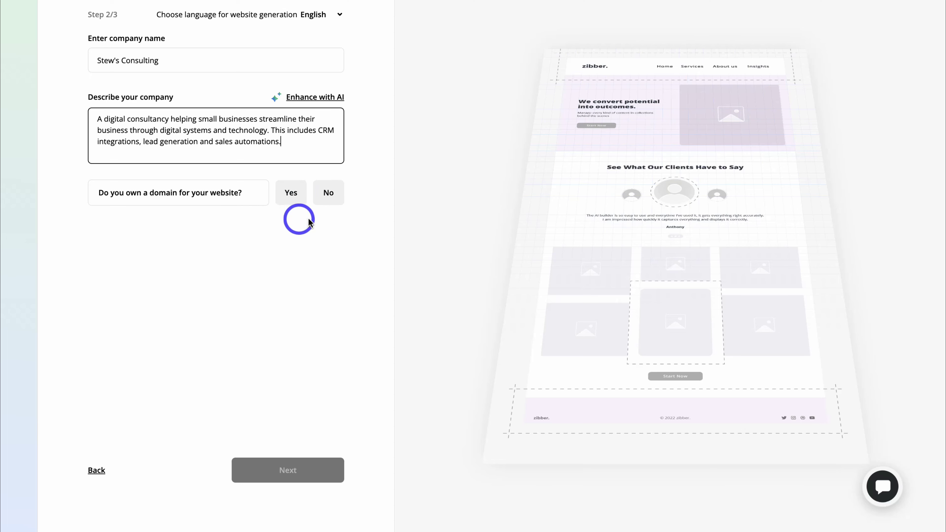
Step: State that no domain is owned, give stewsconsulting as the desired domain name and continue to the services
click(329, 199)
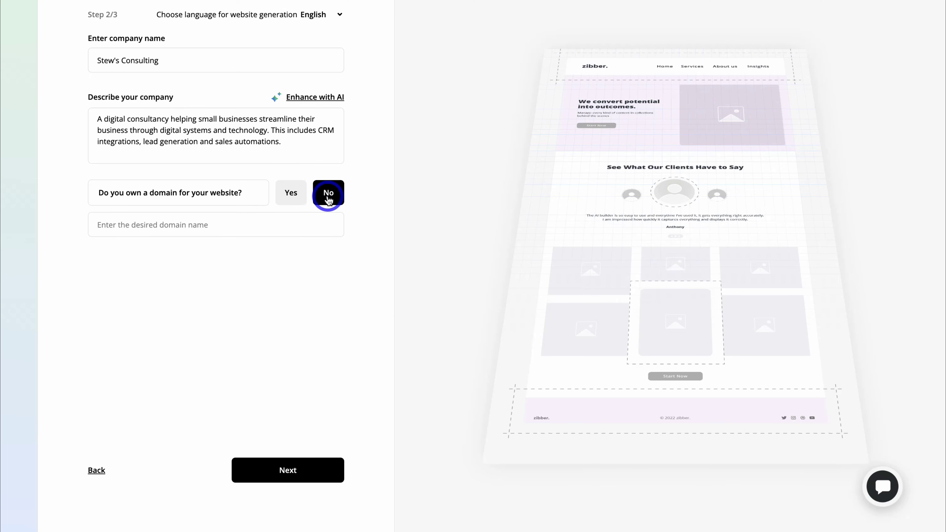
click(143, 224)
text(stewsconsulting)
click(295, 470)
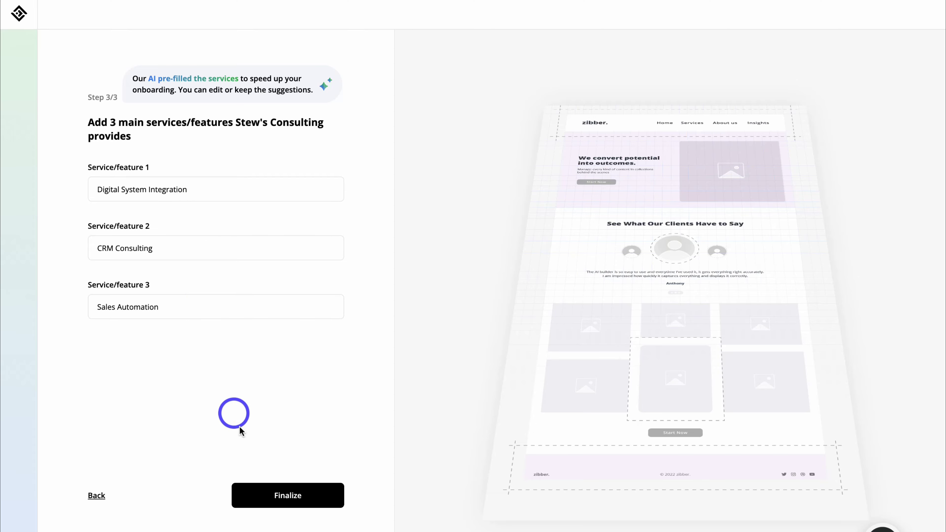
Step: Finalize the AI website with the three suggested services and open it for preview and editing
click(318, 497)
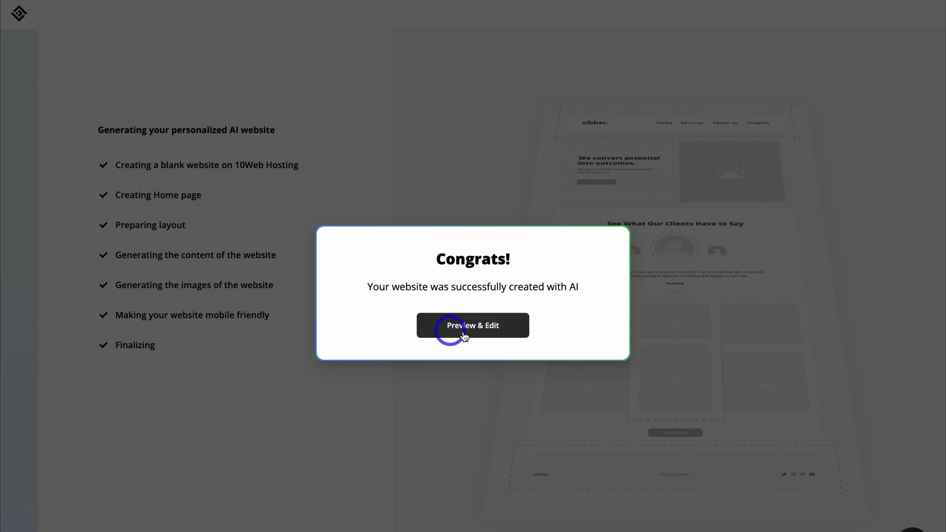
click(517, 331)
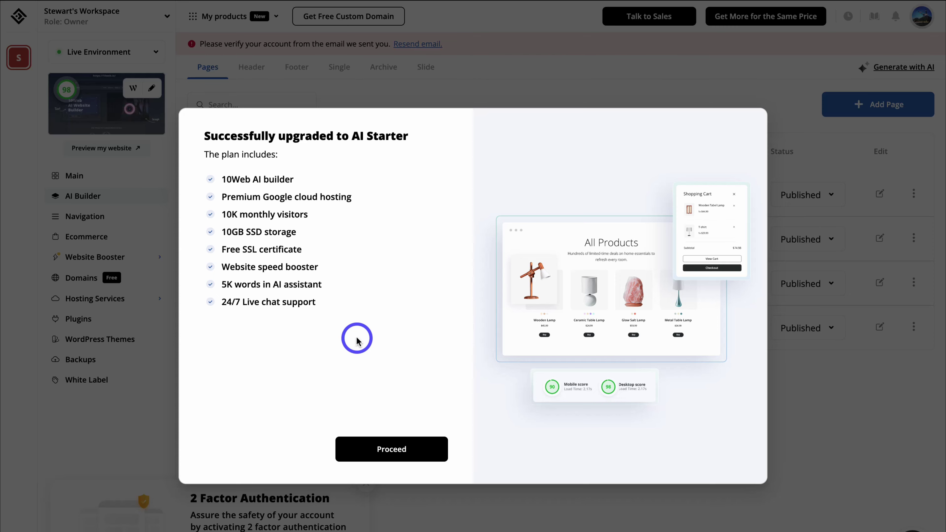
Step: Proceed from the AI Starter upgrade, set the subdomain to stews-consulting and finalize the setup with the Council Bluffs, Iowa datacenter
click(424, 454)
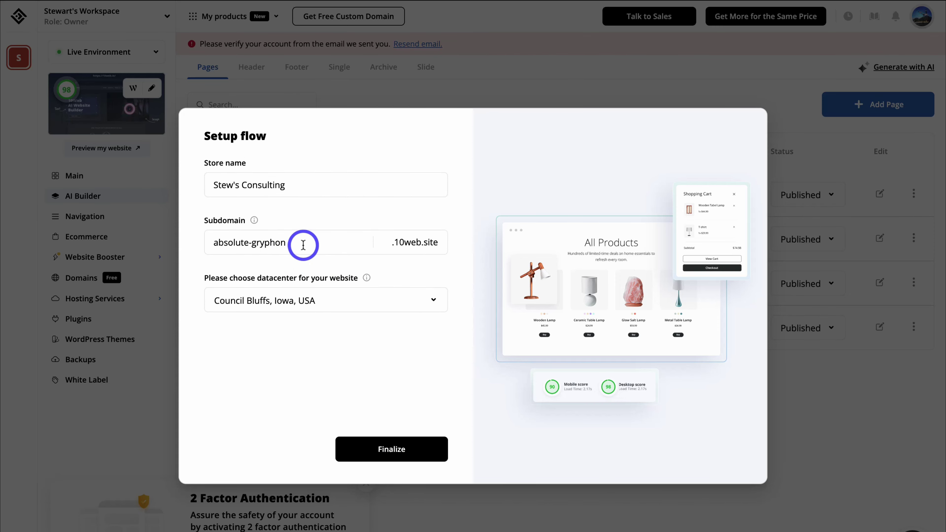
drag(298, 244, 212, 243)
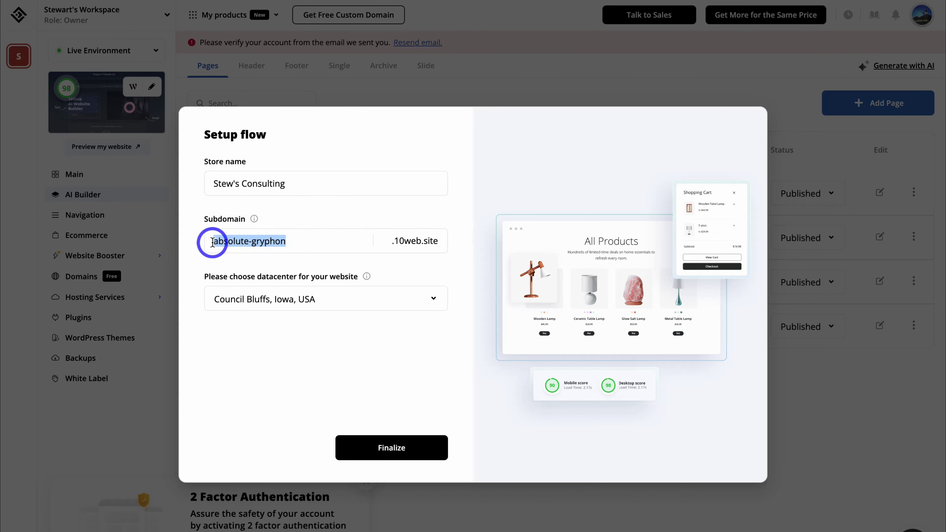
text(stews-consulting)
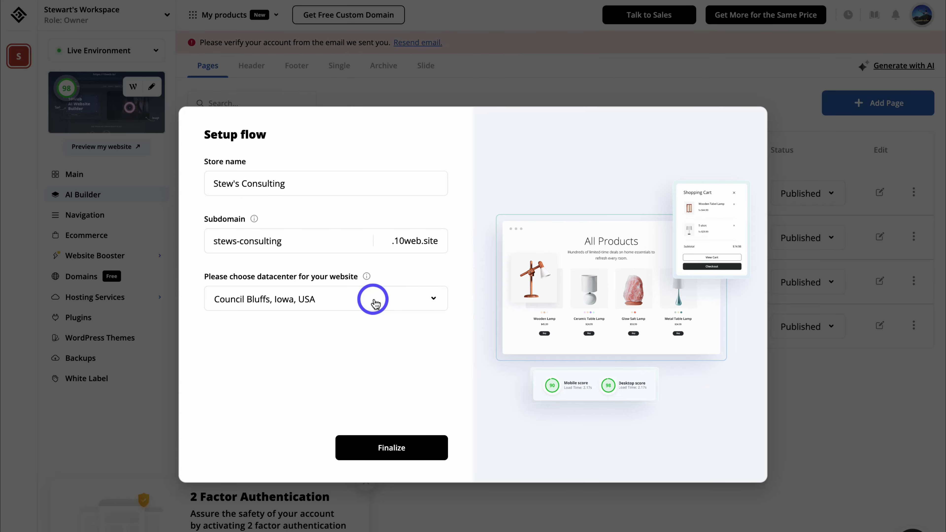
click(414, 454)
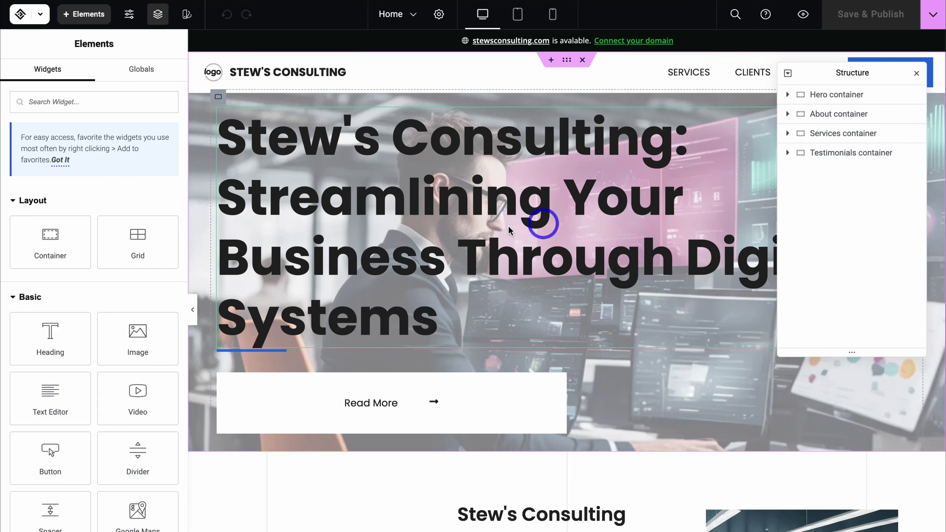
Step: Look over the generated home page in the editor and go to the 10Web dashboard
scroll(553, 309, down, 20)
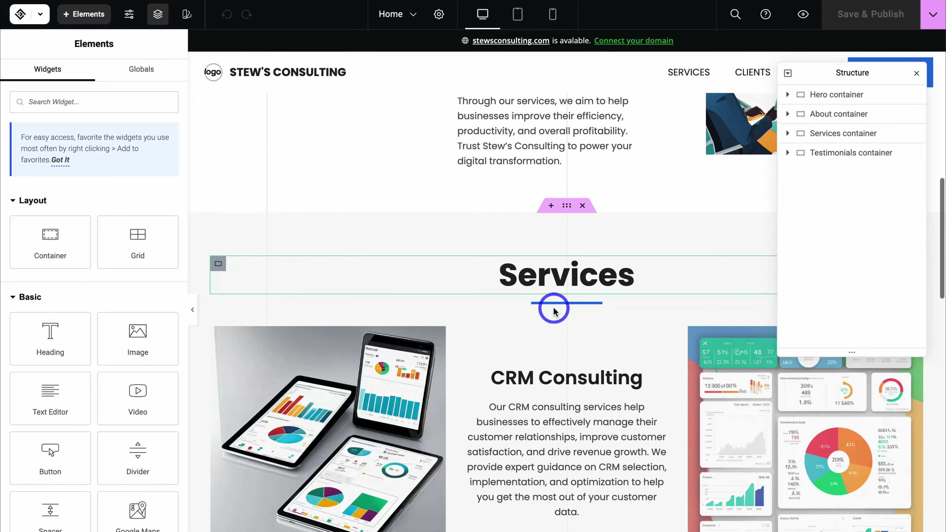
scroll(554, 309, up, 20)
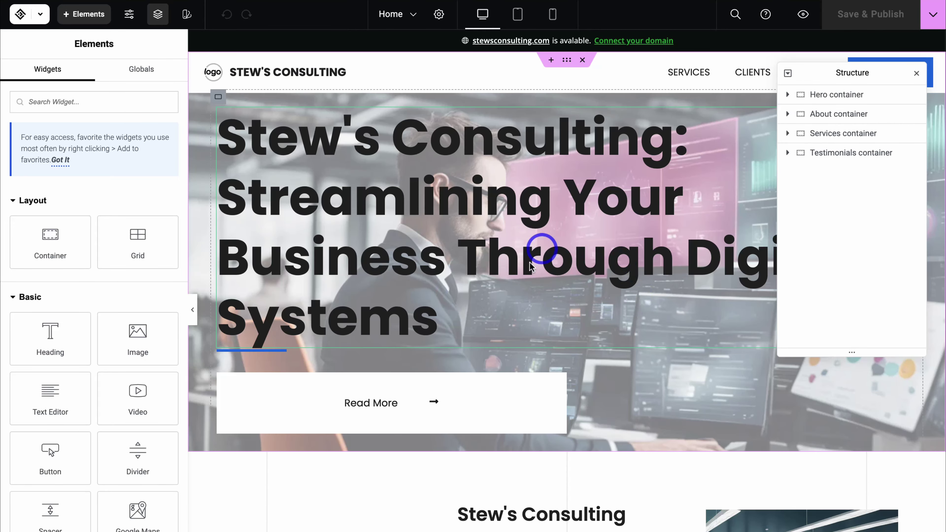
click(41, 16)
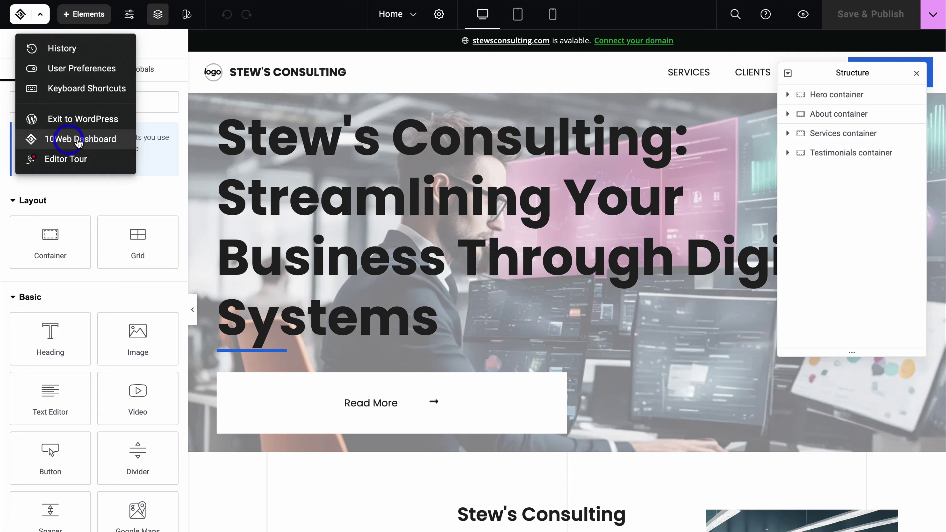
click(103, 139)
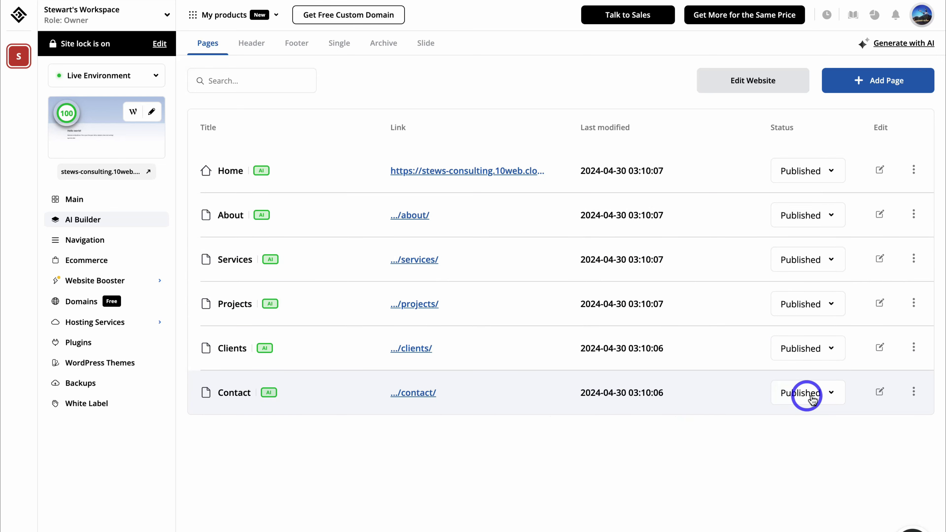
Step: Check the Contact page's status and action options and the available ways to add a new page
click(830, 394)
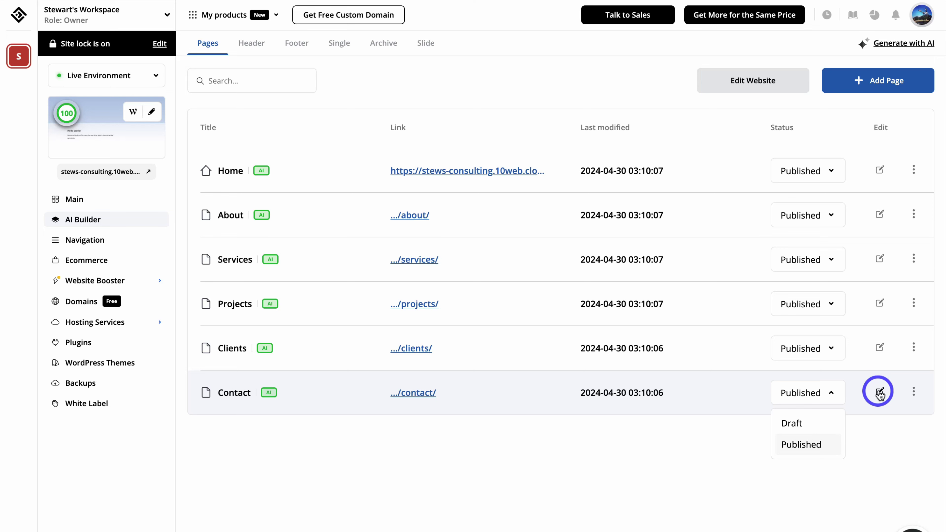
click(914, 392)
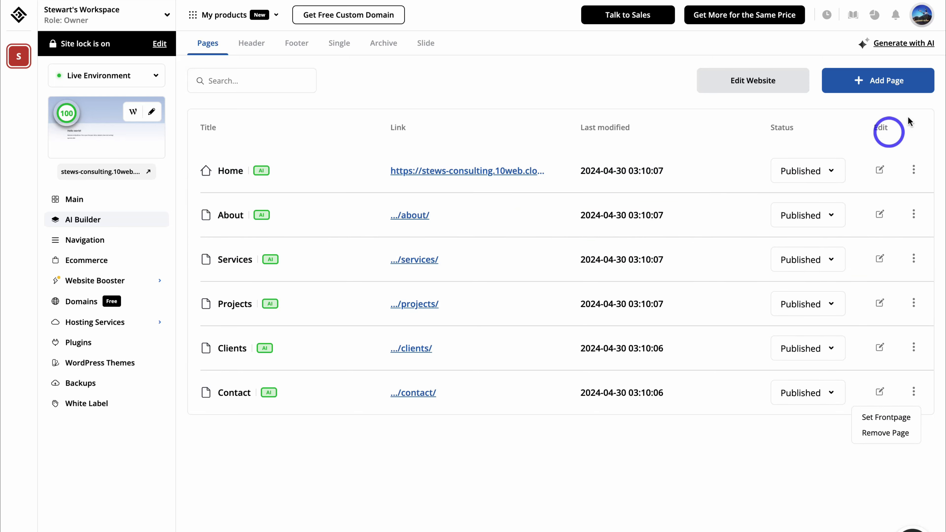
click(882, 86)
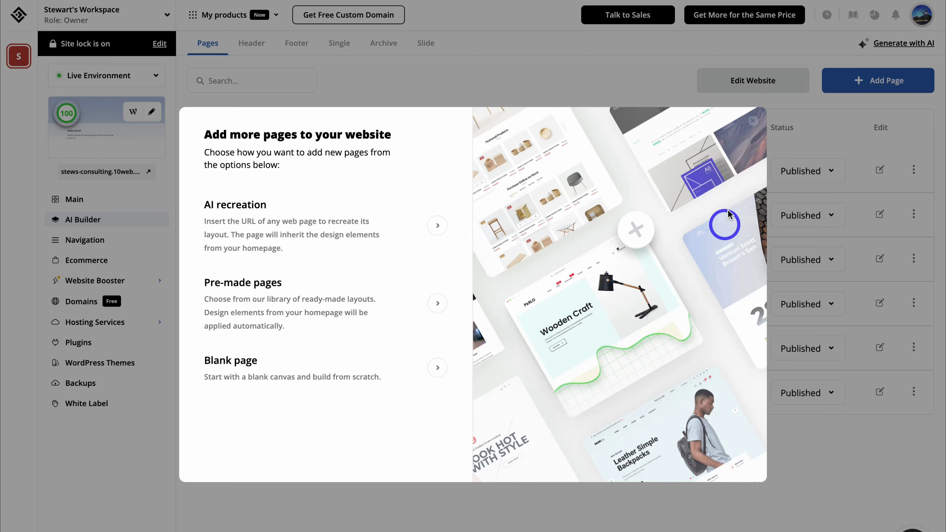
click(753, 121)
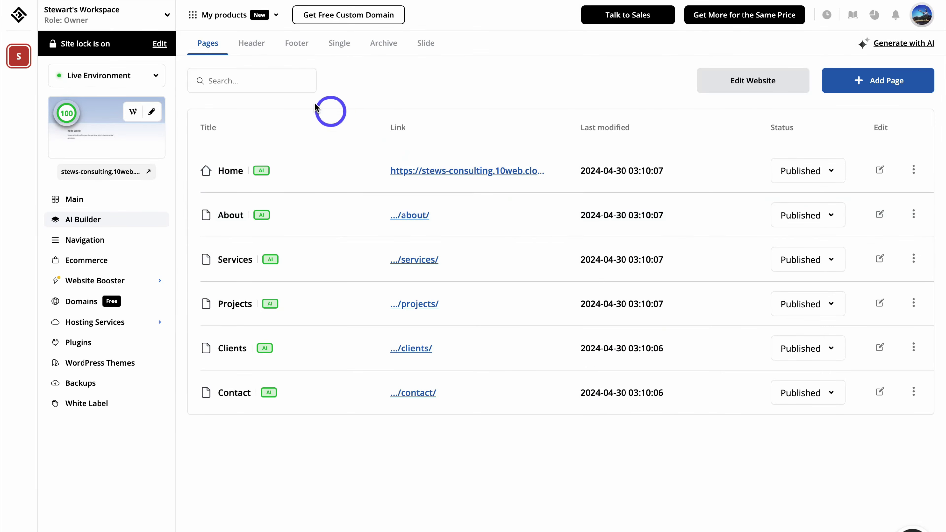
Step: View the site's header and footer templates and return to the list of pages
click(244, 52)
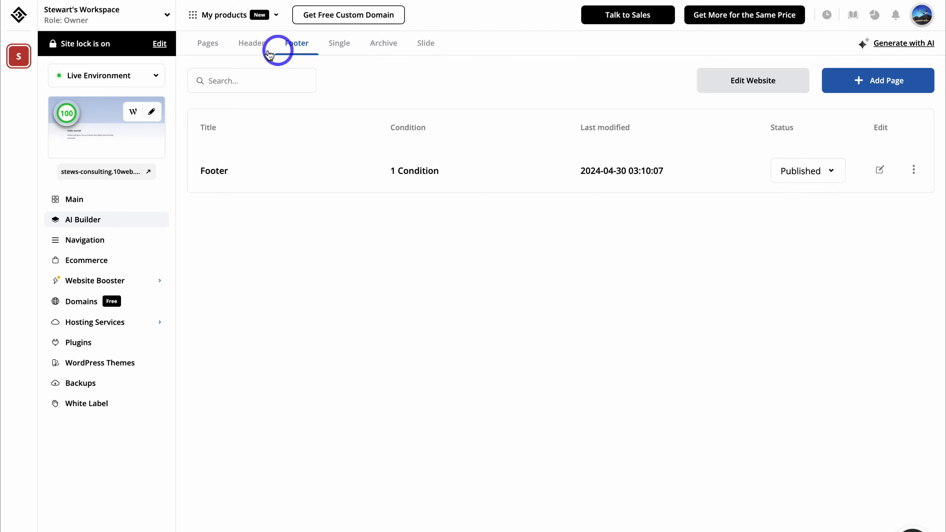
click(204, 48)
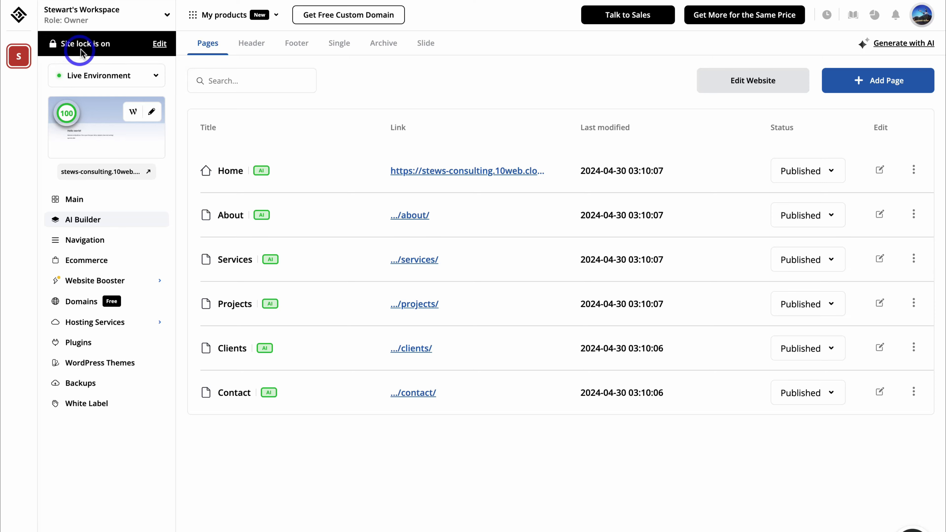
Step: Copy the site lock credentials, open the website for editing and sign in with the site username and password
click(161, 45)
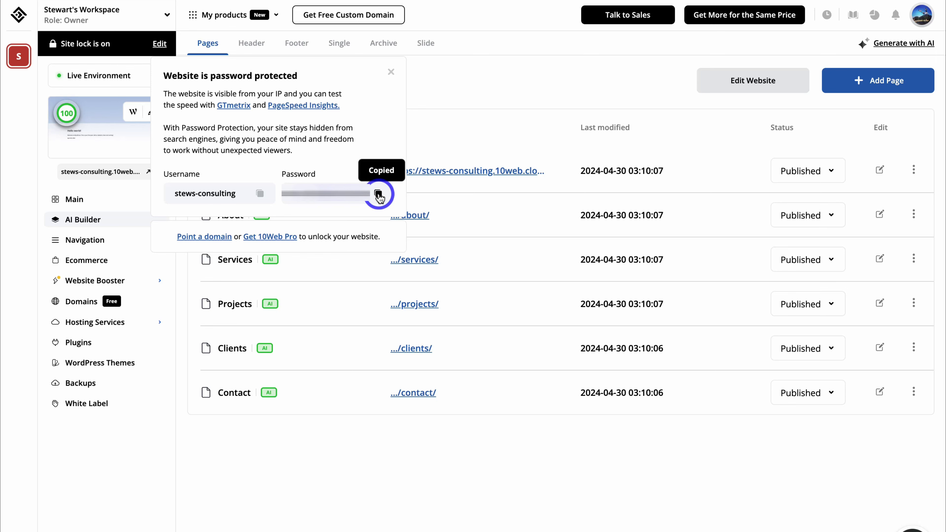
click(752, 81)
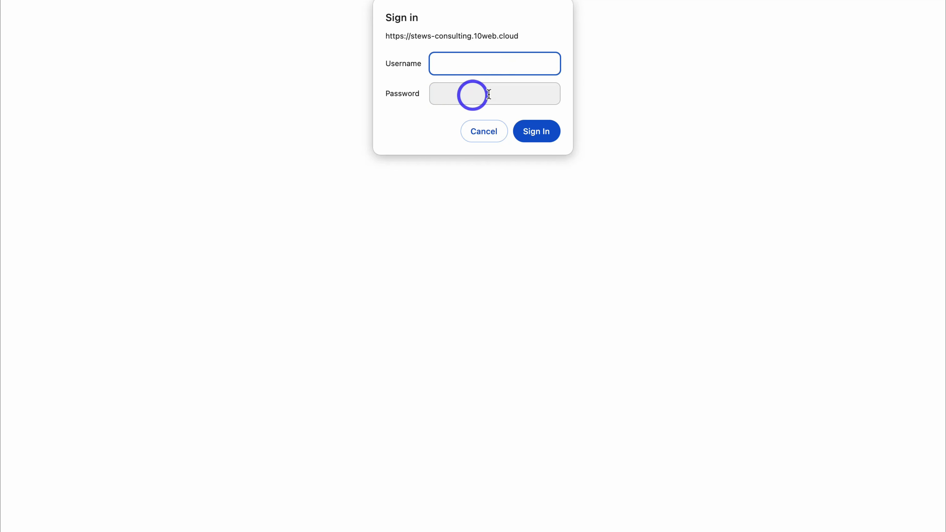
click(486, 68)
click(537, 131)
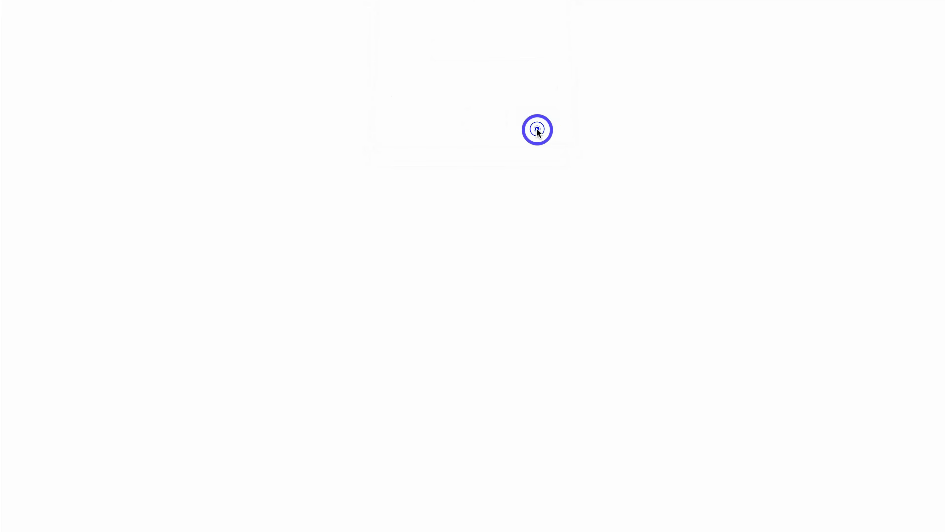
Step: Review the home page in the editor, preview the live site and open its Services page
scroll(518, 254, down, 10)
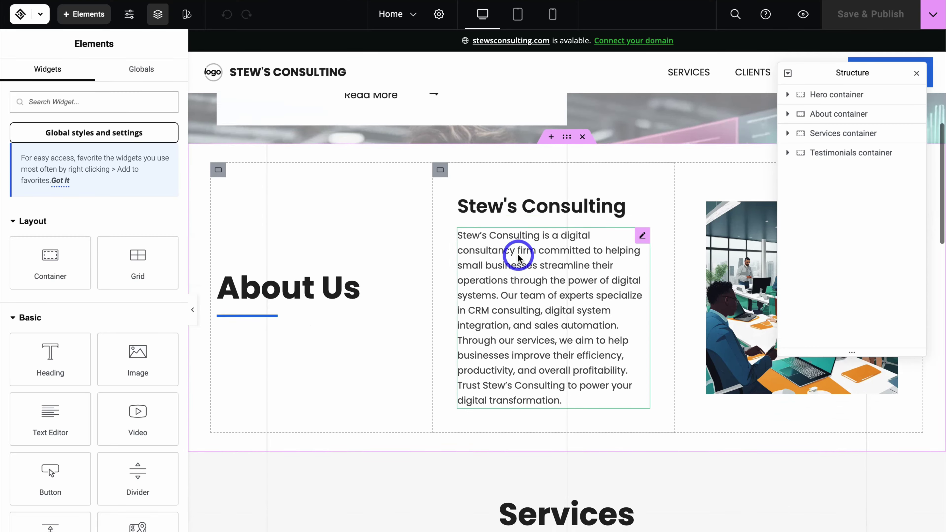
scroll(518, 257, up, 10)
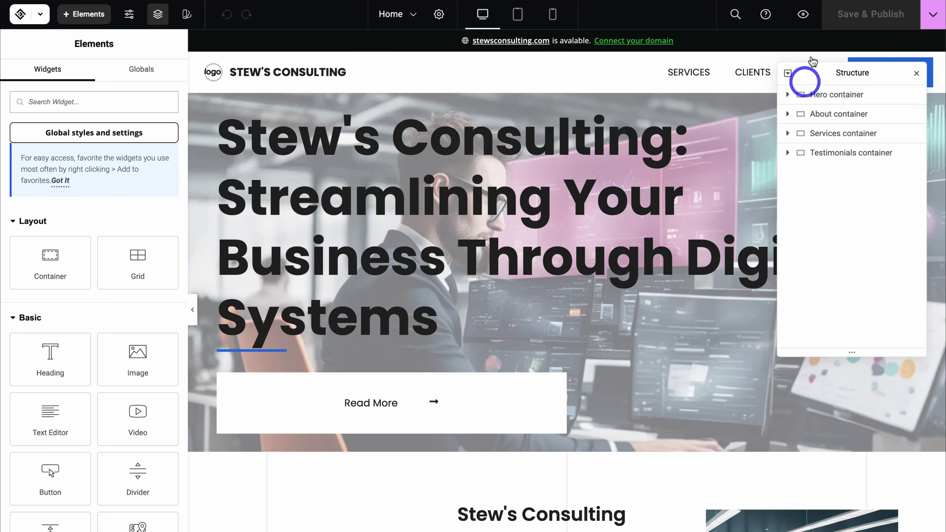
click(803, 15)
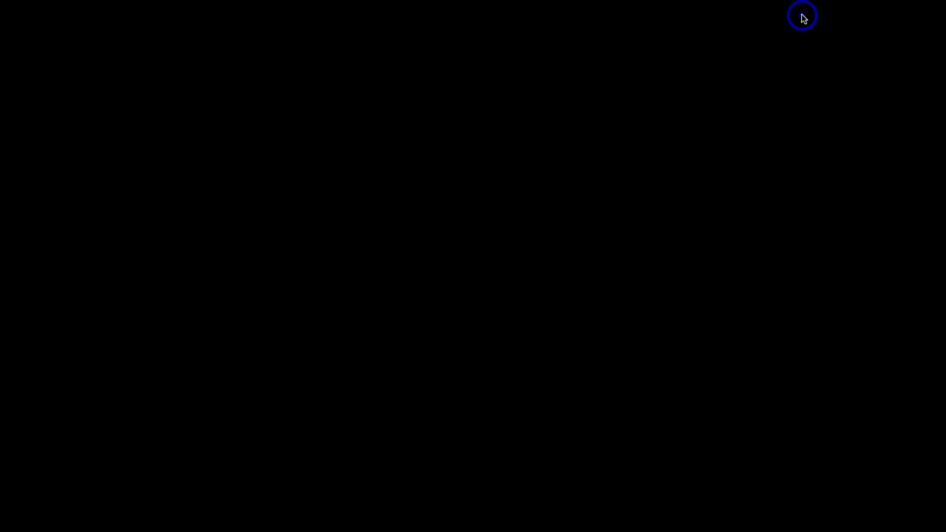
scroll(688, 150, down, 10)
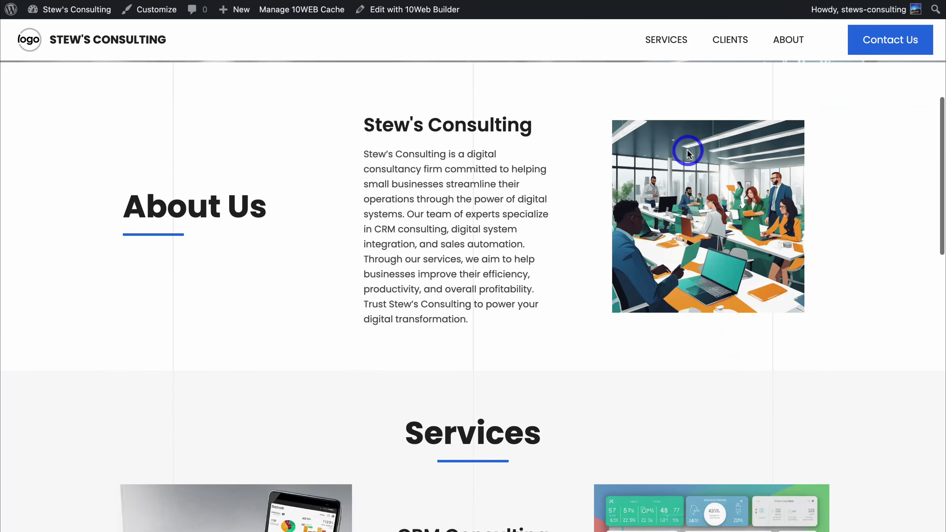
scroll(687, 150, down, 10)
click(667, 43)
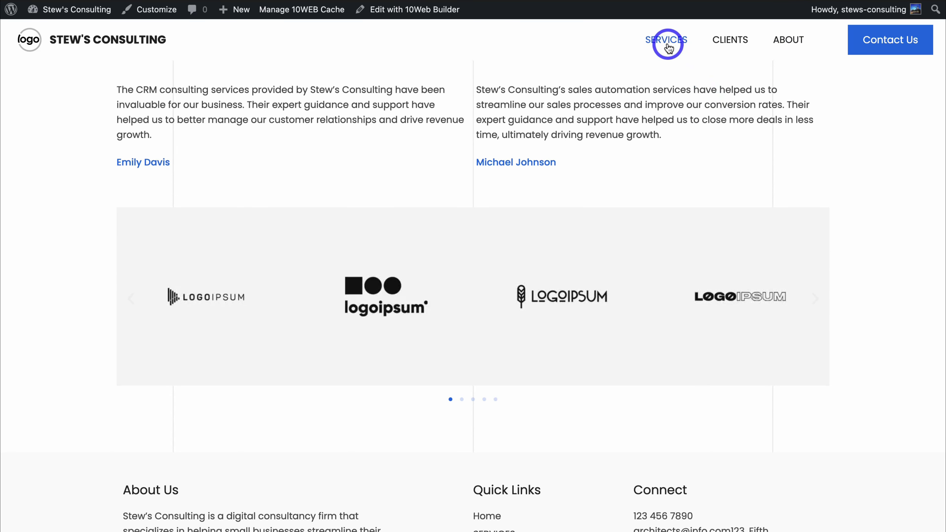
Step: Review the content of the Services, Clients and About pages on the live site
scroll(645, 119, down, 10)
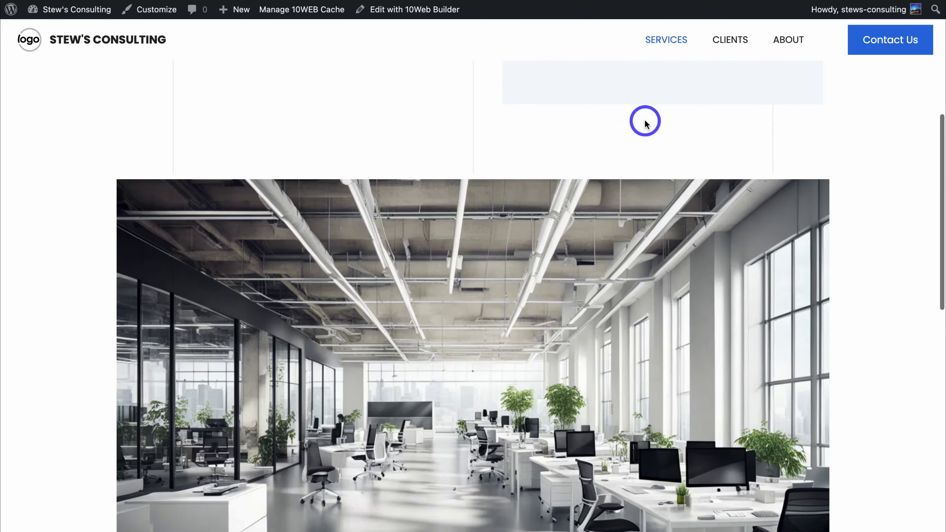
scroll(645, 121, down, 10)
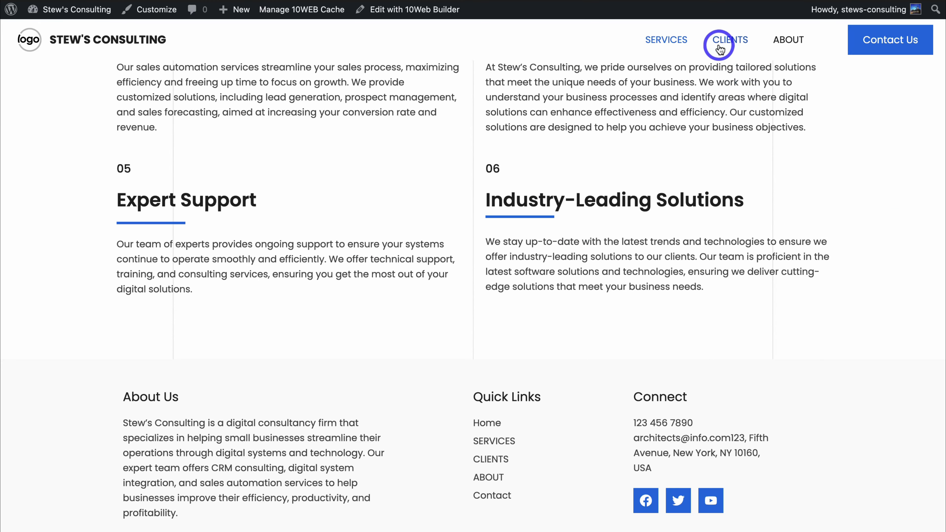
click(731, 42)
scroll(717, 118, down, 10)
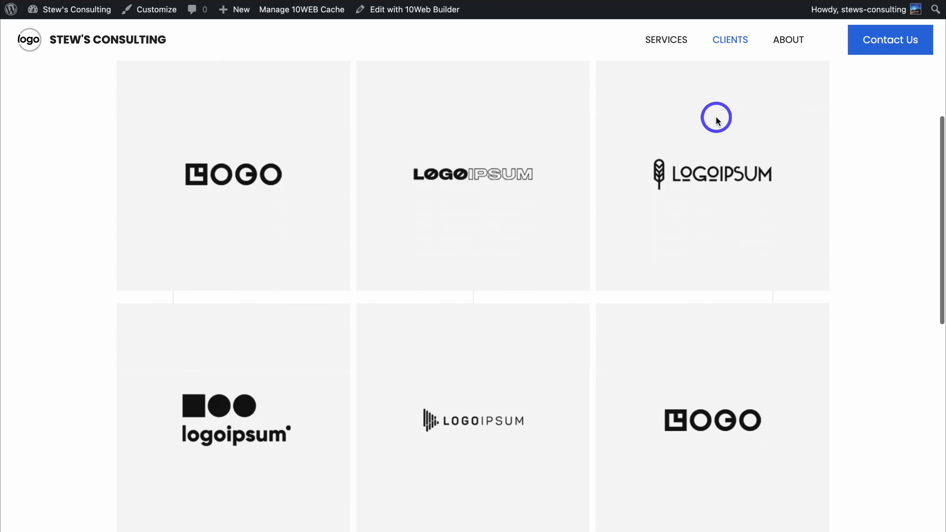
scroll(715, 123, down, 10)
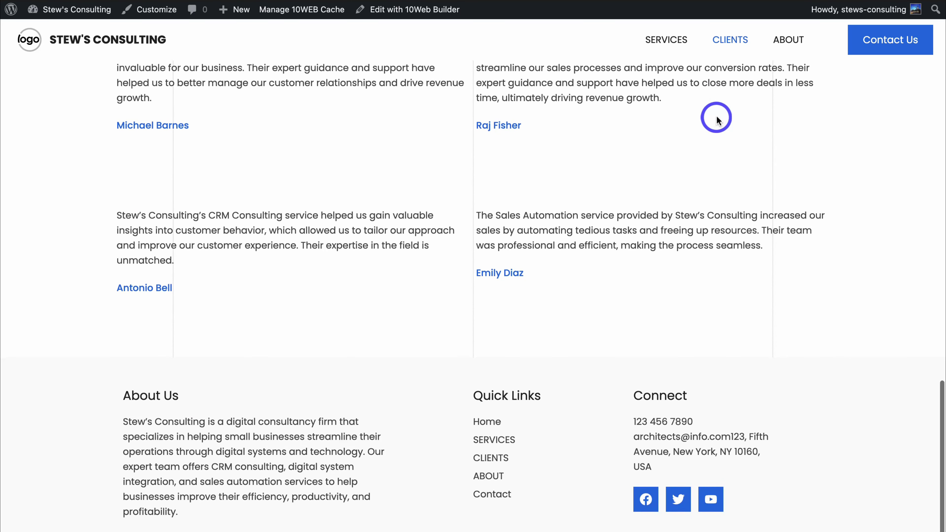
click(785, 43)
scroll(764, 125, down, 15)
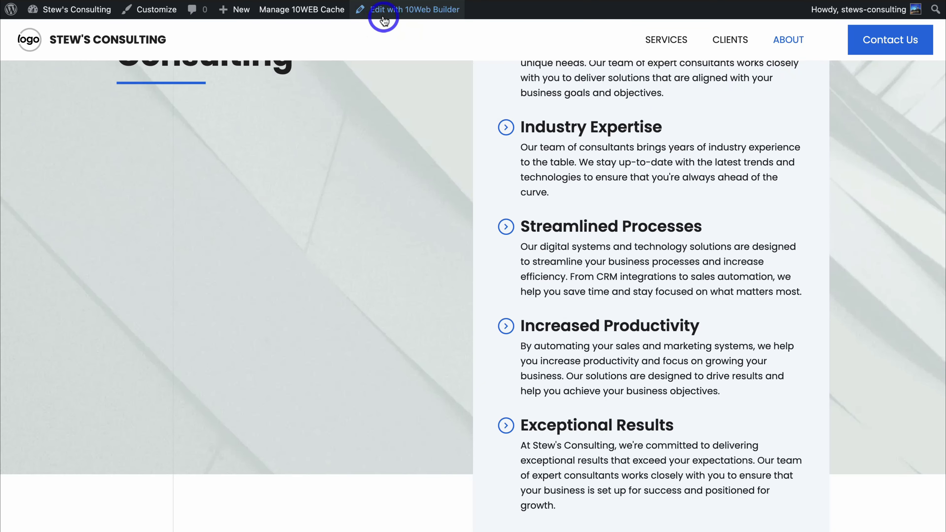
Step: Open the About page in the website editor, switch to editing the Home page and check the list of site pages
click(417, 18)
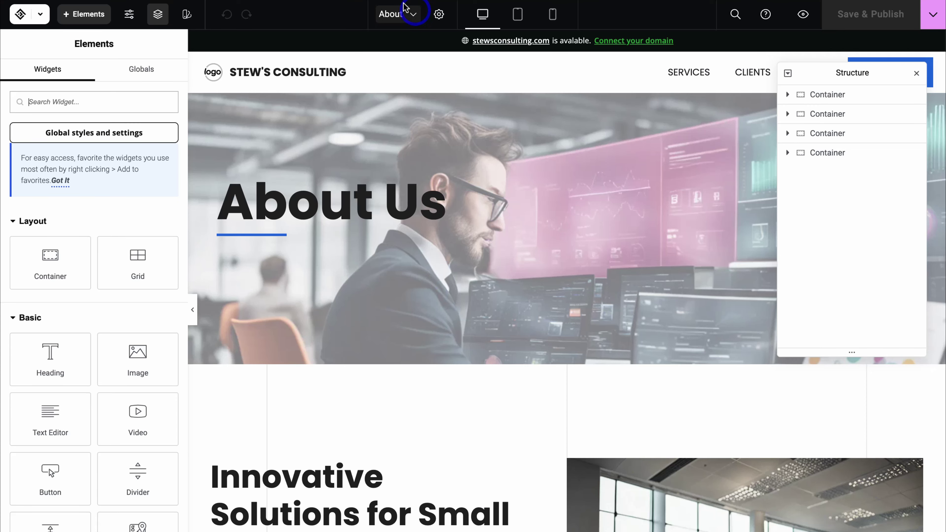
click(413, 15)
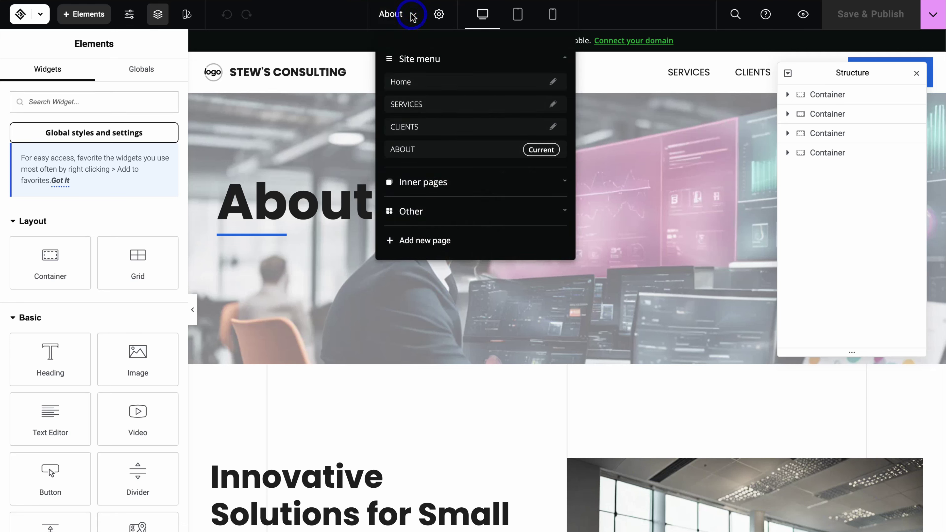
click(410, 83)
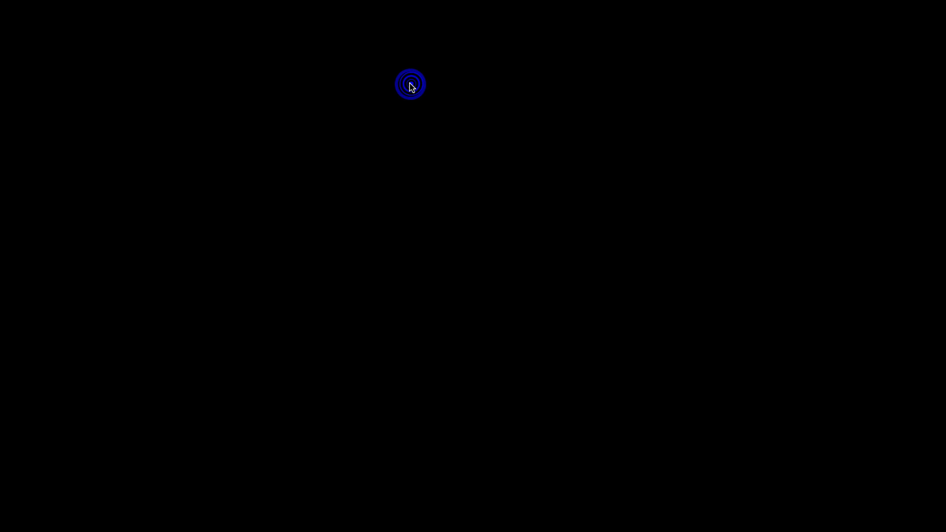
click(412, 15)
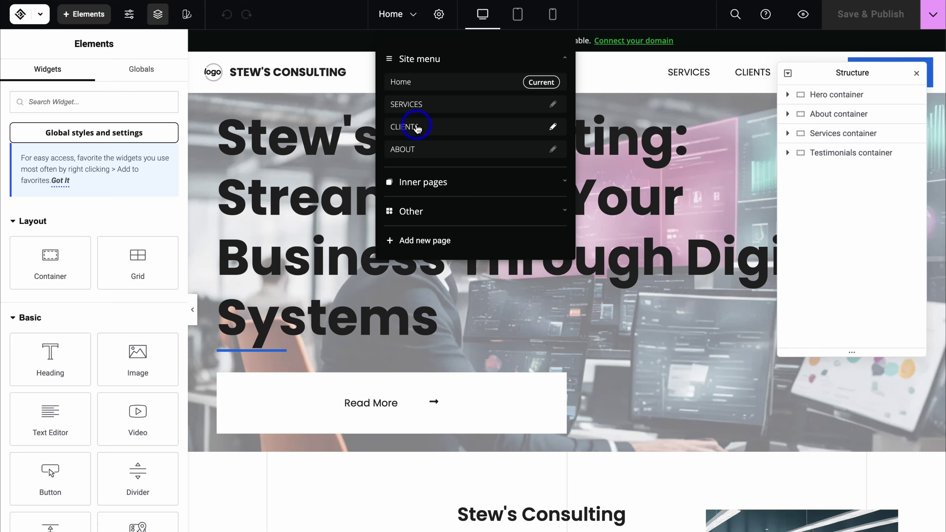
click(343, 47)
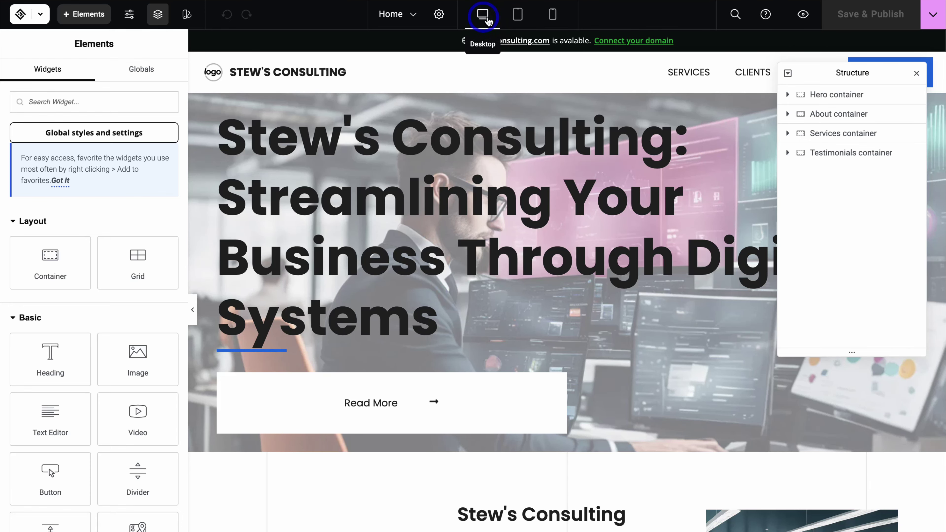
Step: Examine the Home page's tablet layout from the hero section down to the client testimonials
click(518, 19)
scroll(518, 195, down, 5)
scroll(519, 196, down, 5)
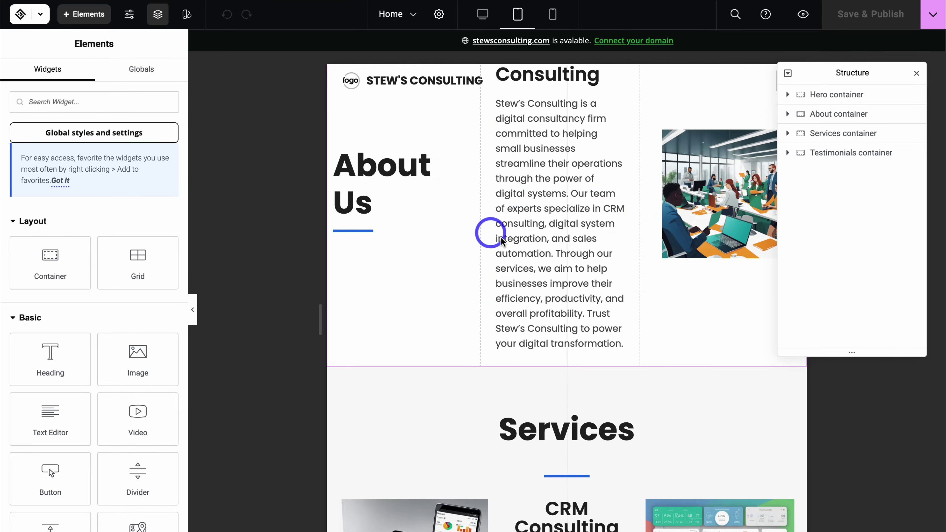
scroll(533, 201, down, 2)
scroll(534, 205, down, 5)
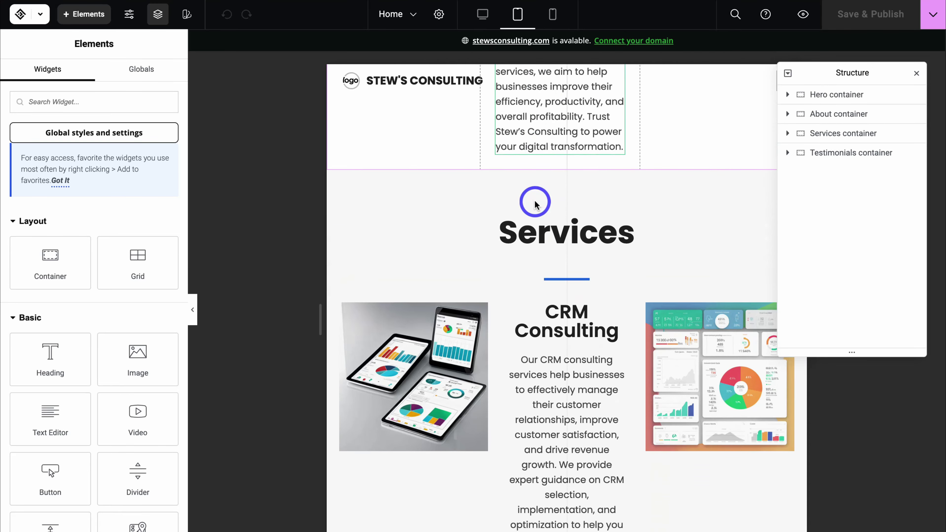
scroll(535, 203, down, 10)
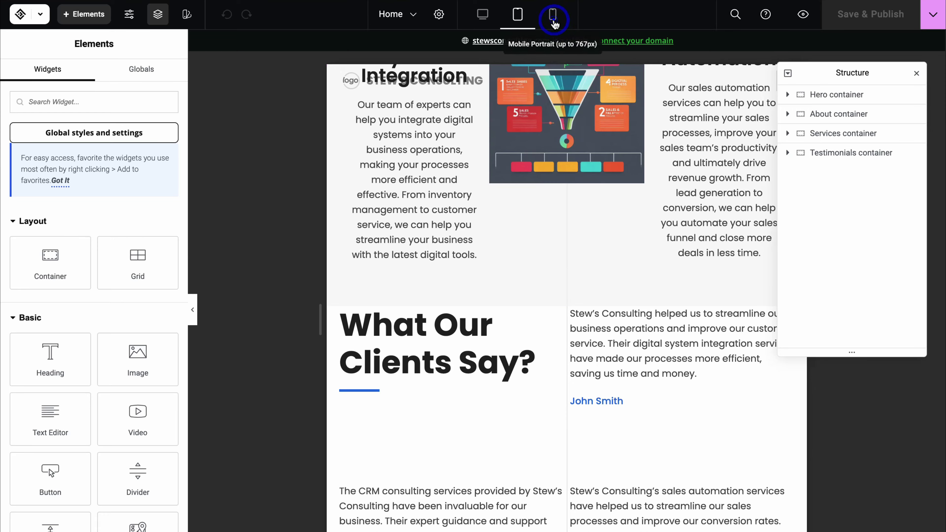
Step: Examine the Home page's mobile portrait layout down to the footer, then return to the desktop view at the hero section
click(553, 16)
scroll(584, 232, down, 10)
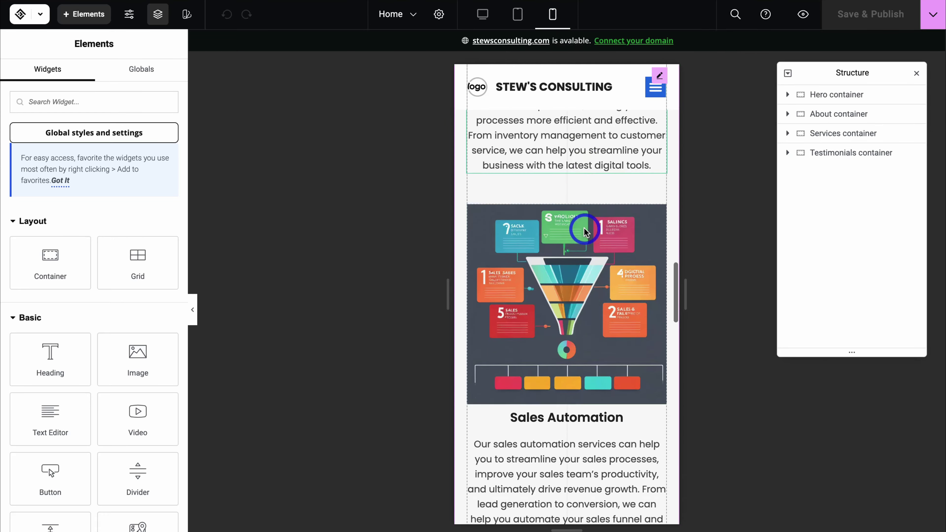
scroll(584, 231, down, 15)
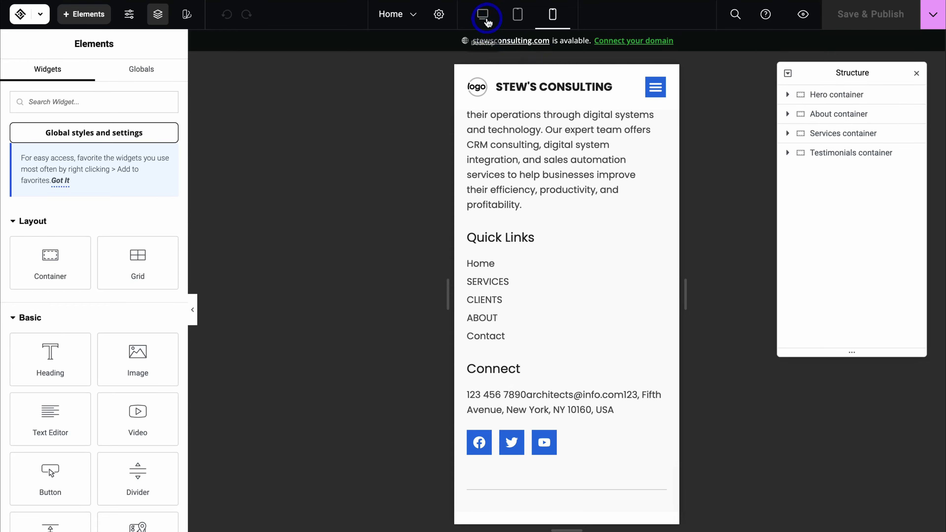
click(485, 19)
scroll(520, 183, down, 10)
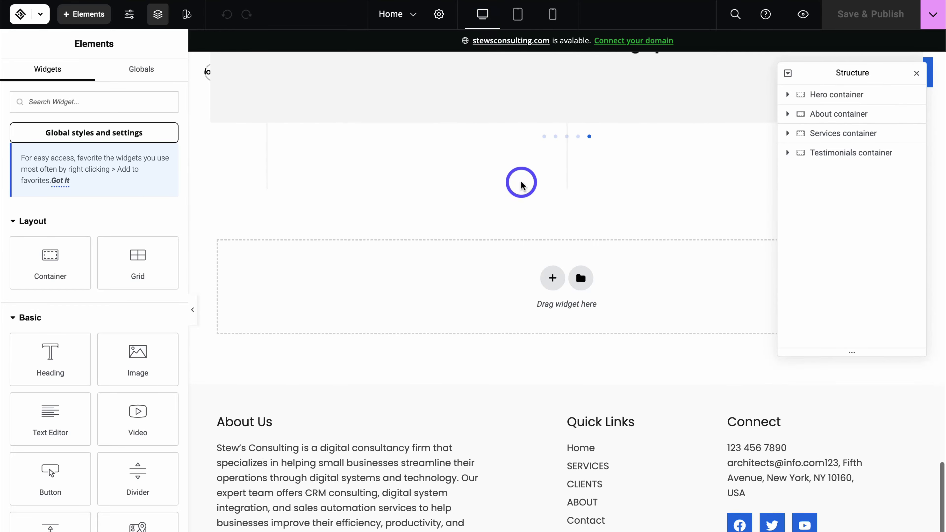
scroll(521, 184, up, 10)
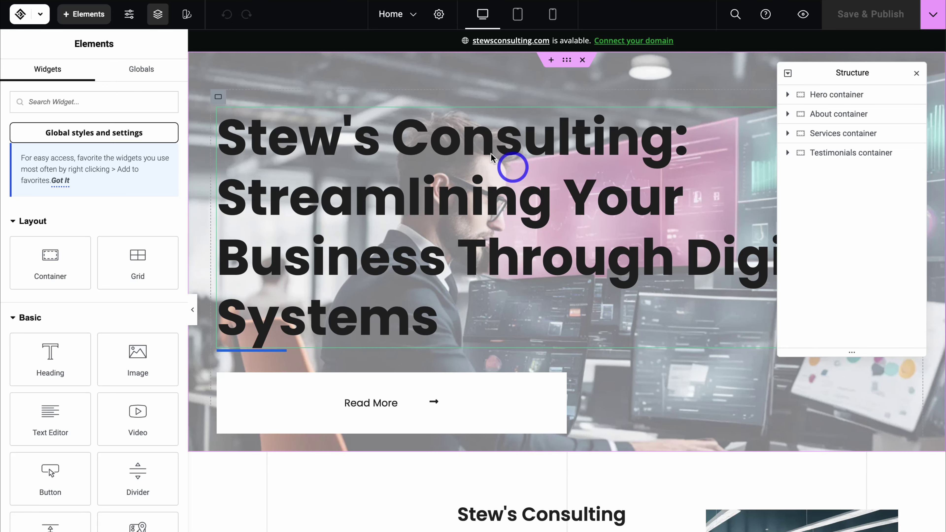
Step: Shorten the hero heading with the AI writer's Make it shorter option and apply the generated text
click(434, 290)
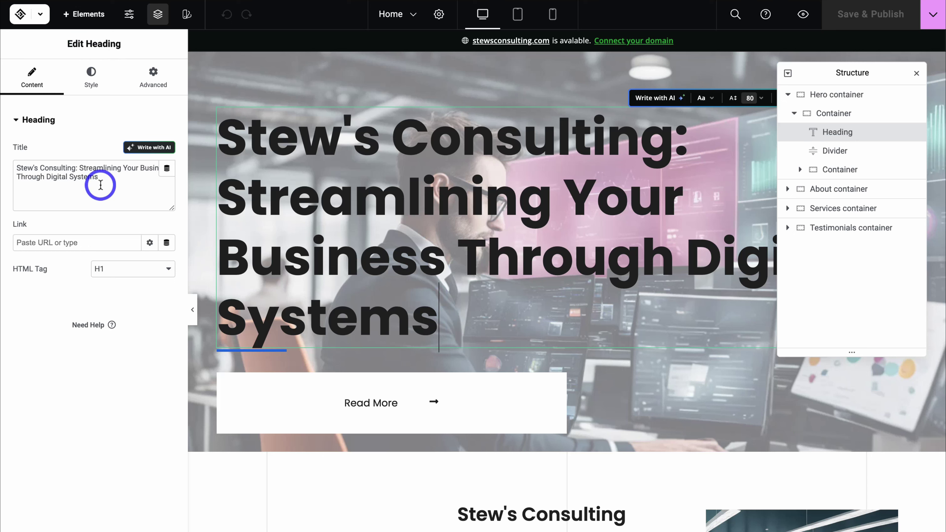
drag(105, 176, 16, 169)
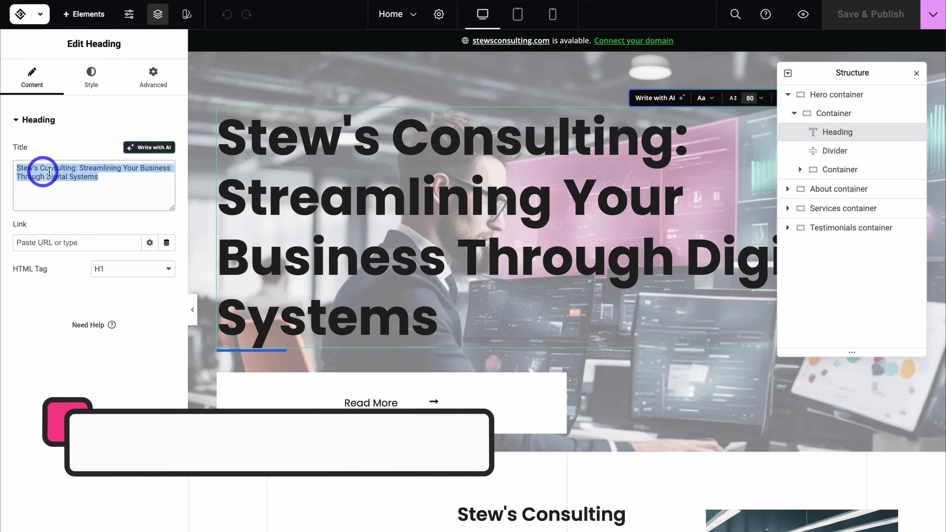
click(99, 176)
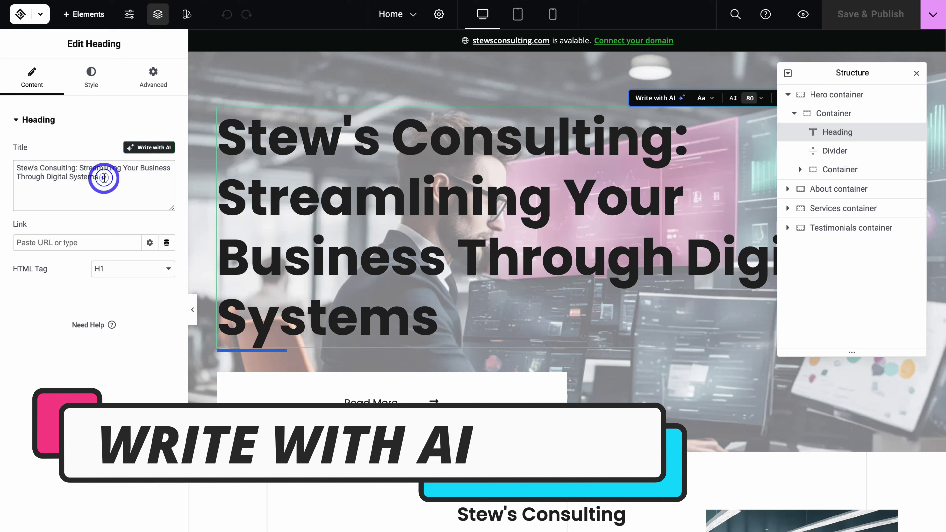
click(152, 147)
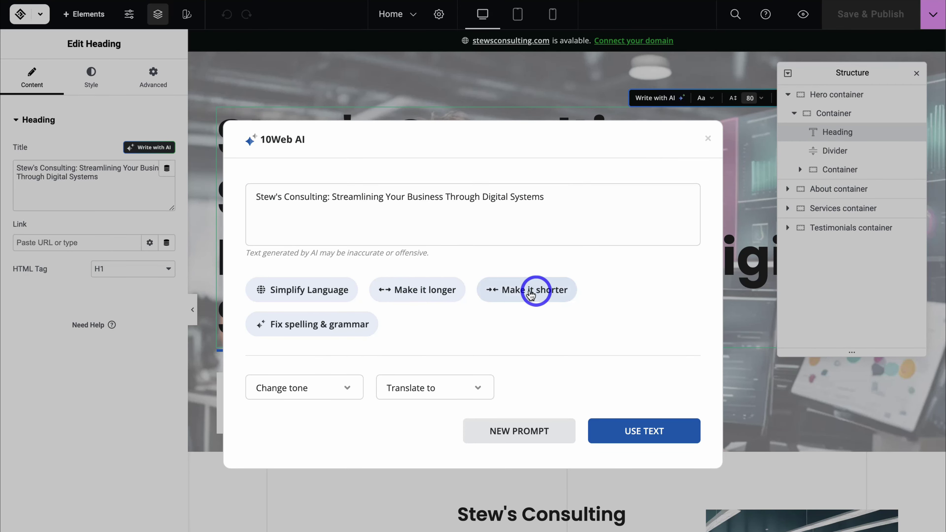
click(530, 291)
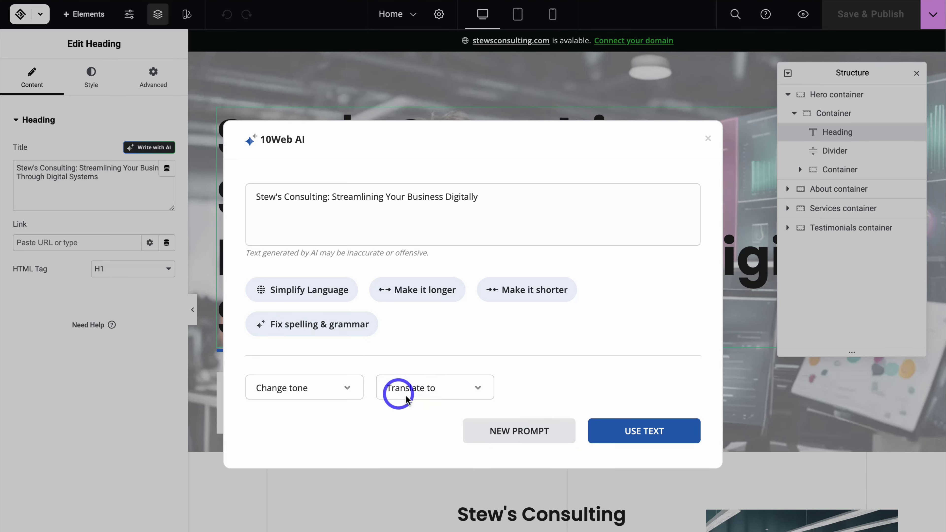
click(646, 432)
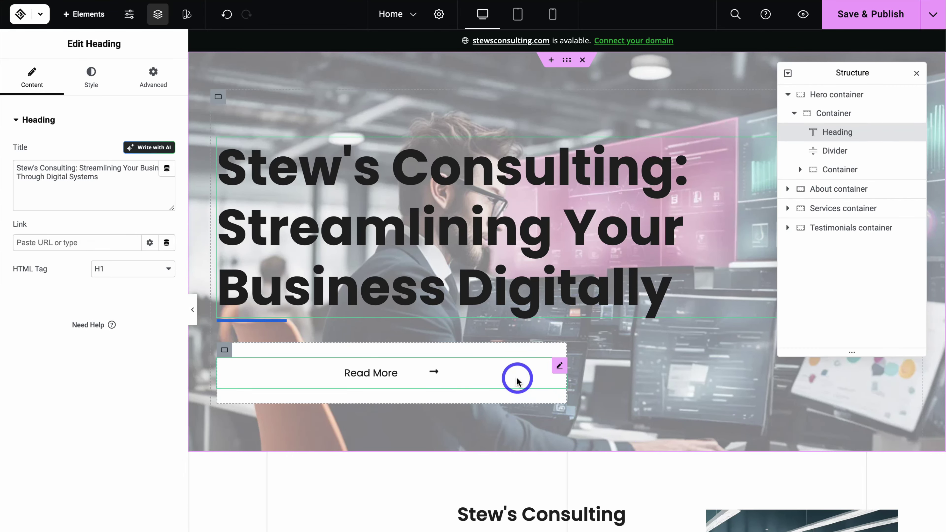
Step: Narrow the hero section's Read More button to just under half its width and change its text to Learn More
click(517, 381)
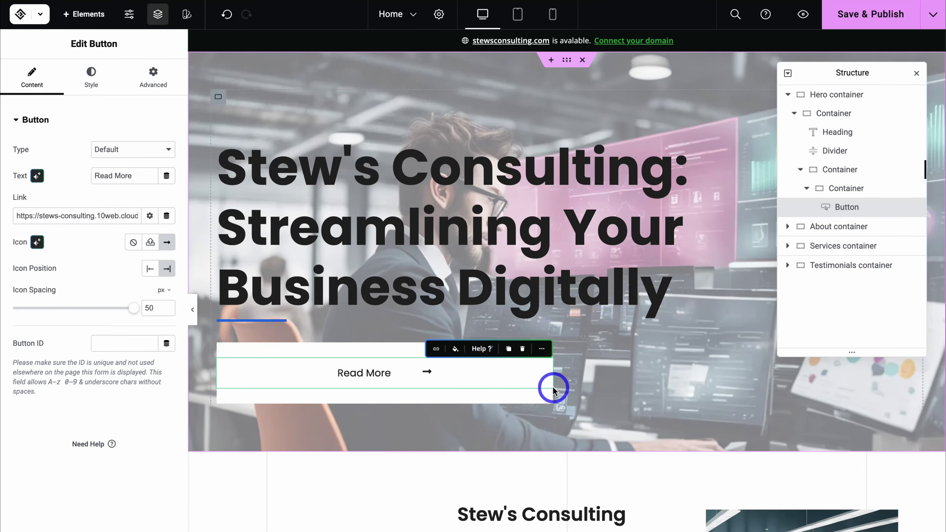
drag(551, 383, 375, 386)
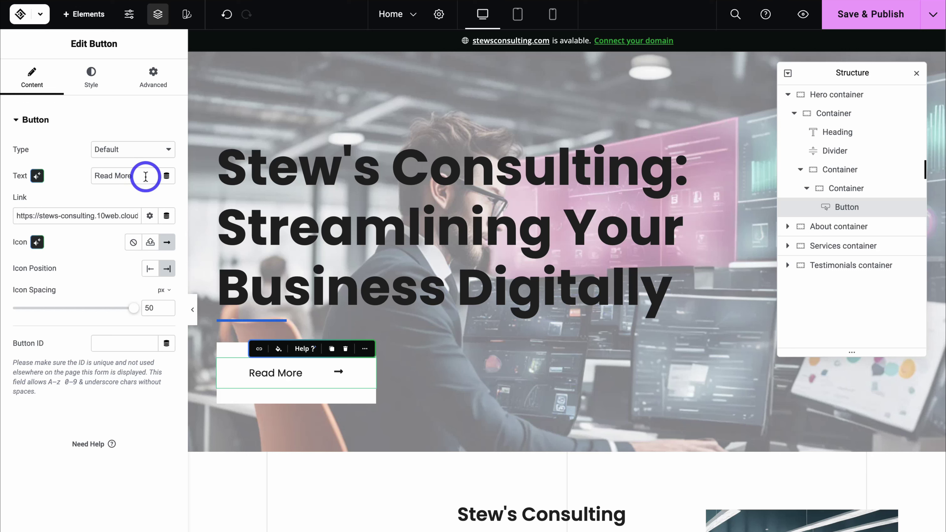
drag(112, 178, 93, 177)
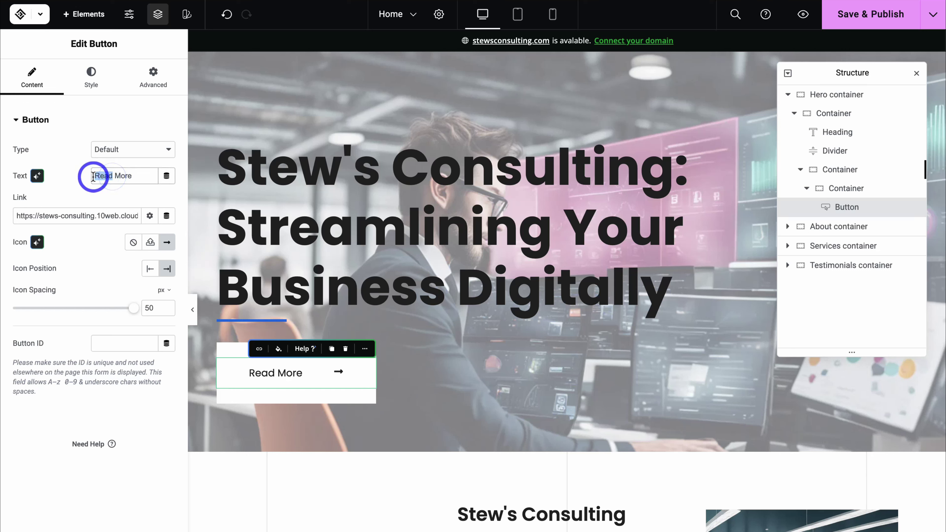
text(Learn)
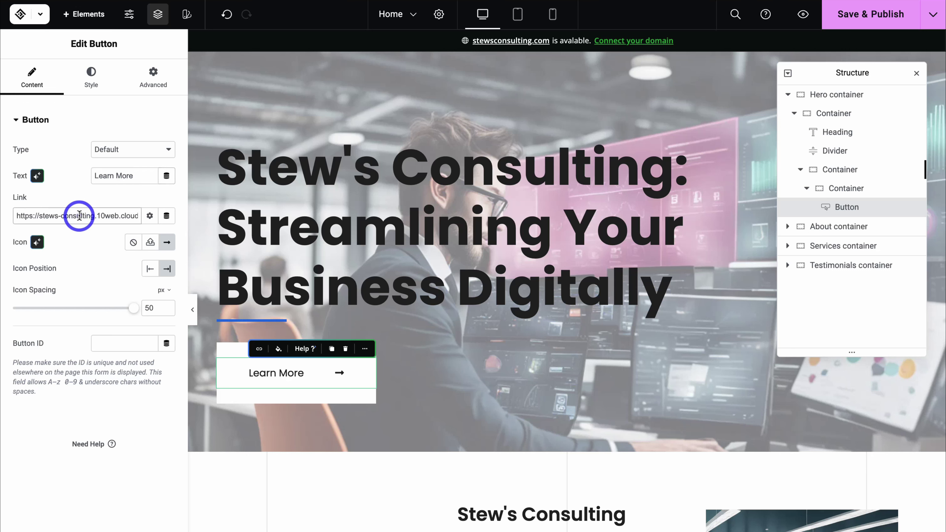
Step: Replace the hero button's link with the About page and show the additional link options
triple_click(80, 216)
key(BackSpace)
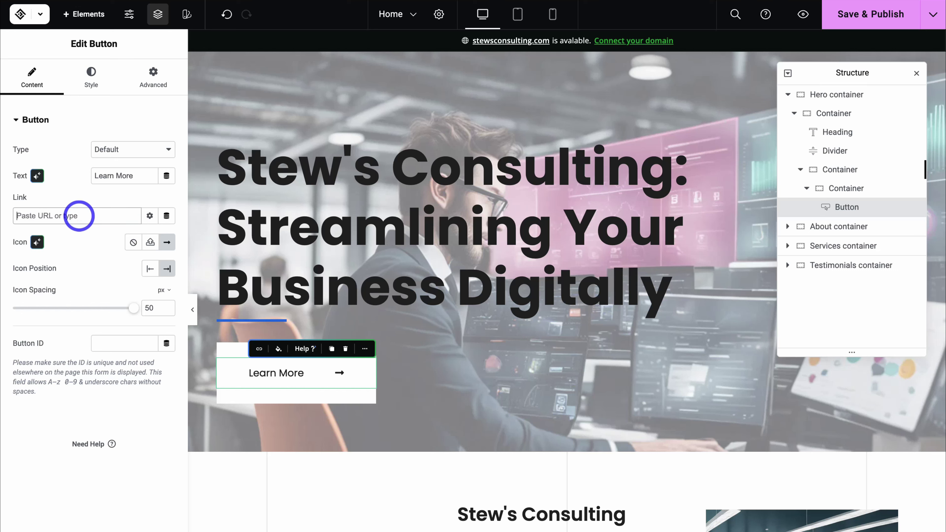
text(http)
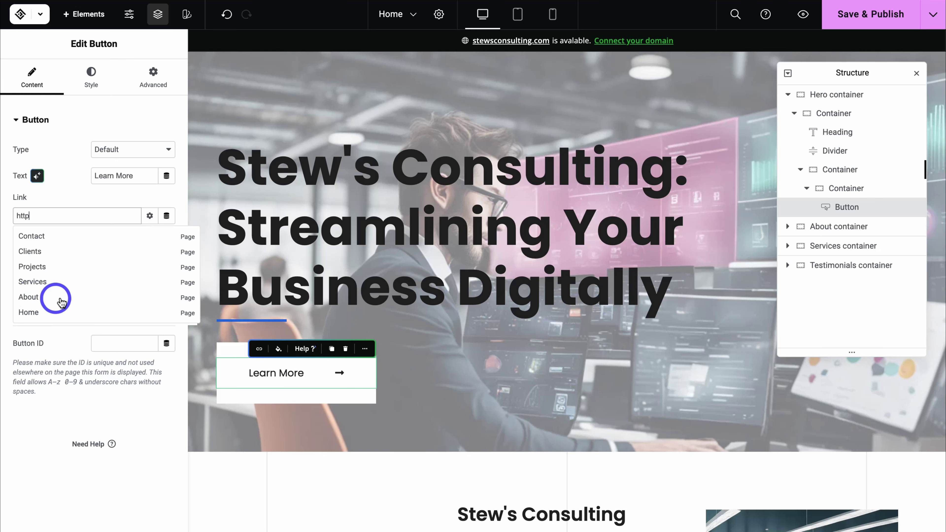
click(35, 297)
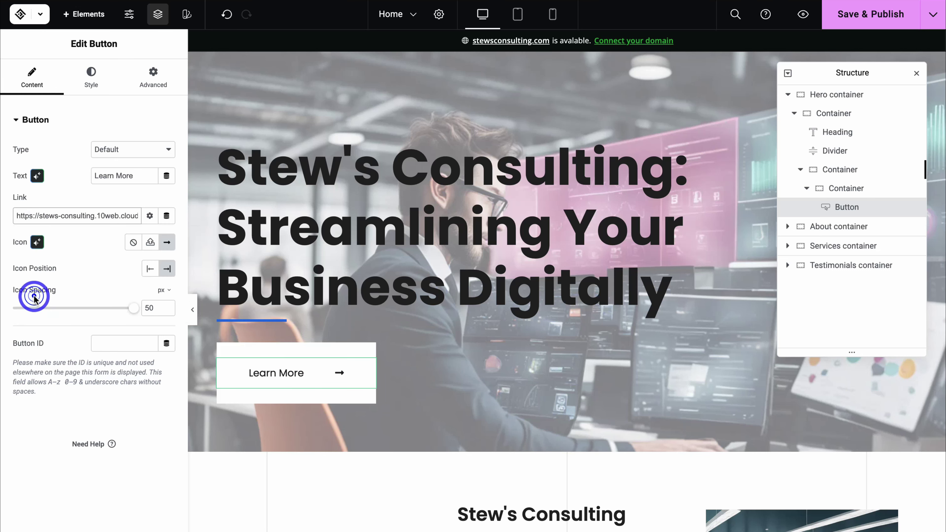
click(147, 220)
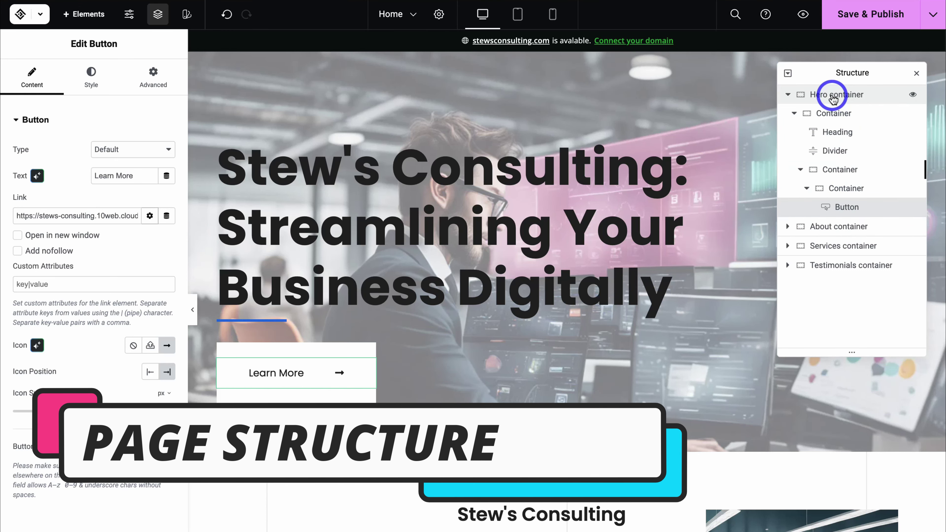
Step: Inspect the settings of the hero container, its inner container, the heading and the divider through the page structure
click(870, 96)
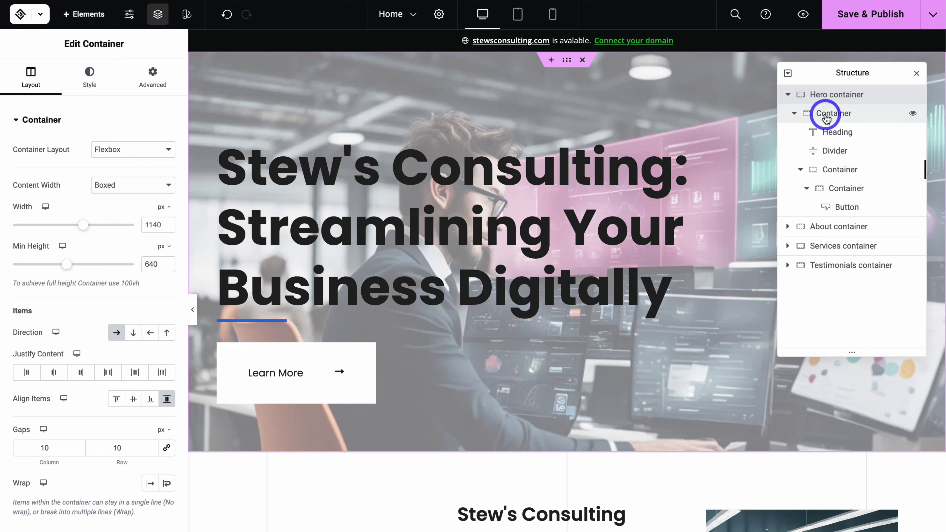
click(848, 115)
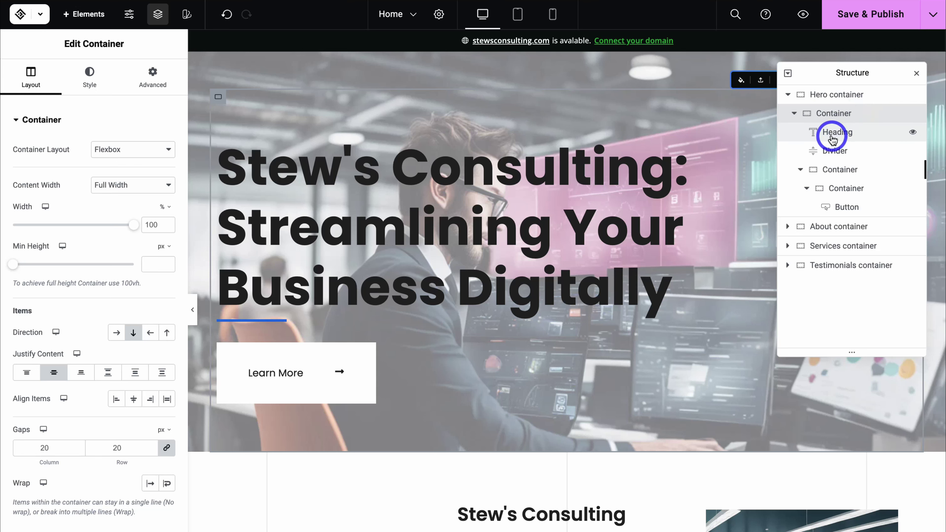
click(843, 133)
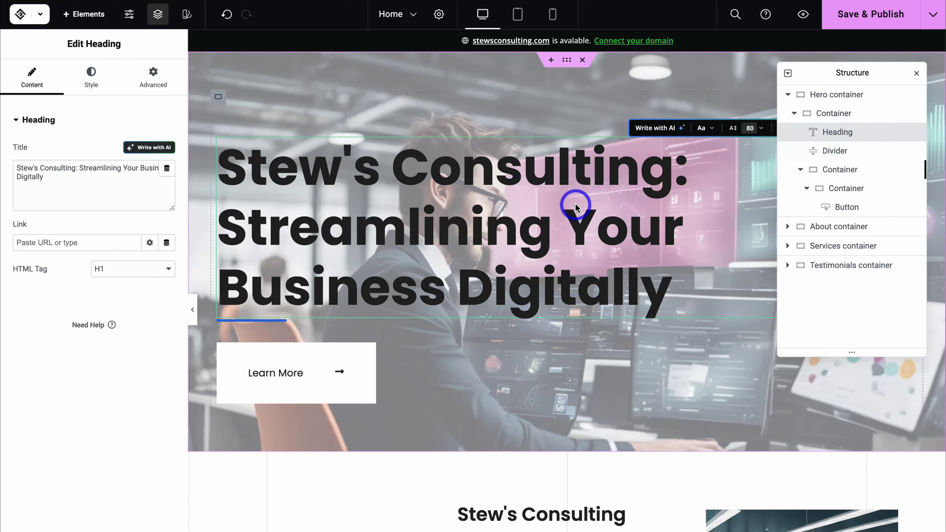
click(826, 151)
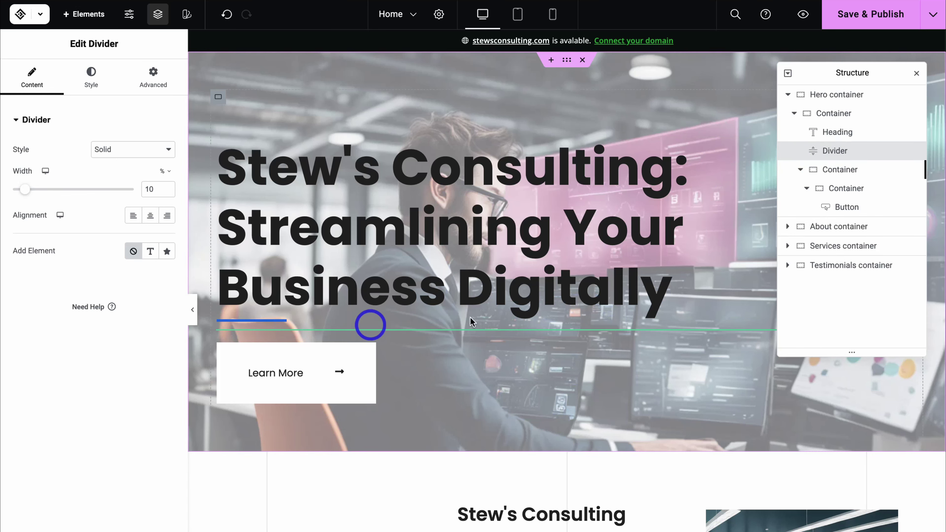
Step: Inspect the hero button's container and the About container with its nested elements in the page structure, then close the structure view
click(840, 175)
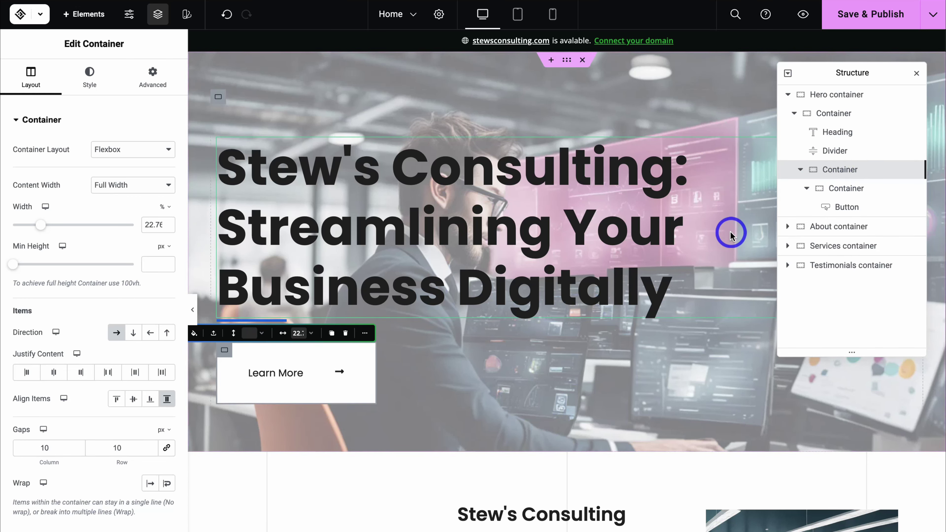
scroll(731, 235, down, 5)
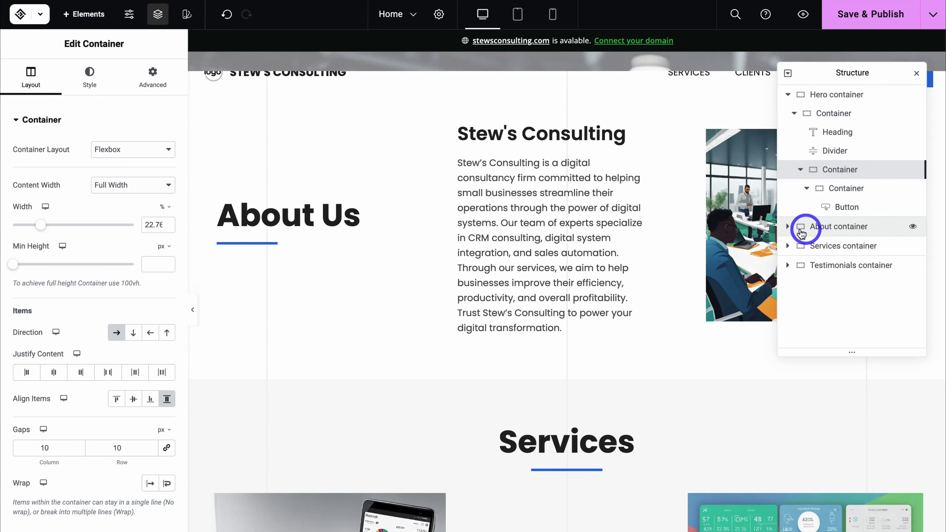
click(834, 229)
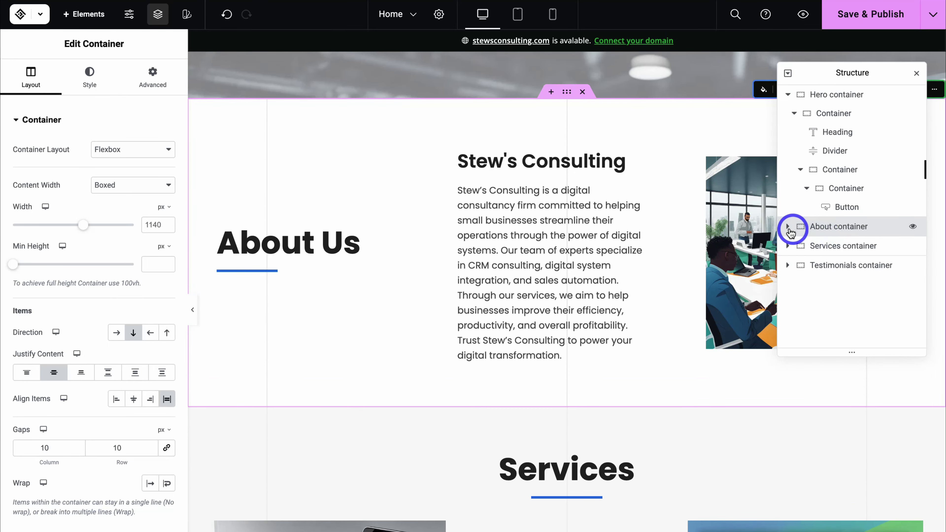
click(789, 227)
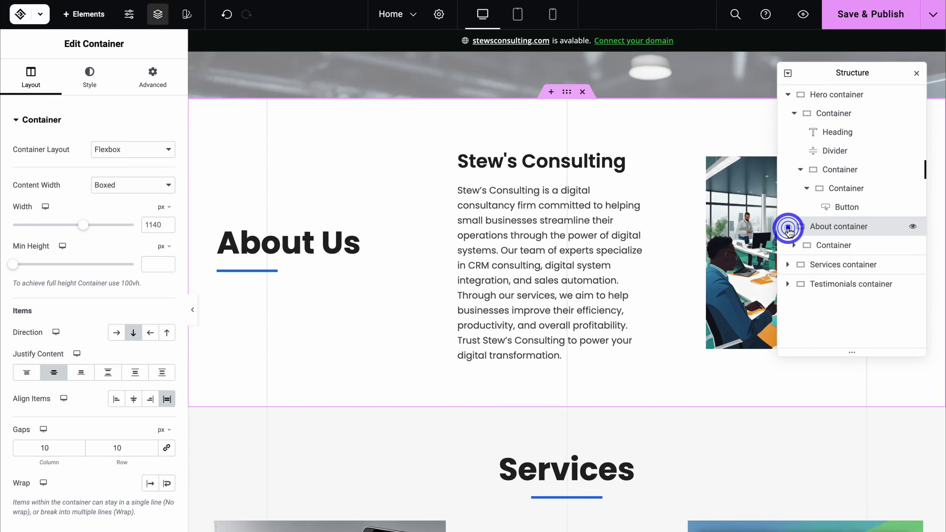
click(794, 246)
click(800, 263)
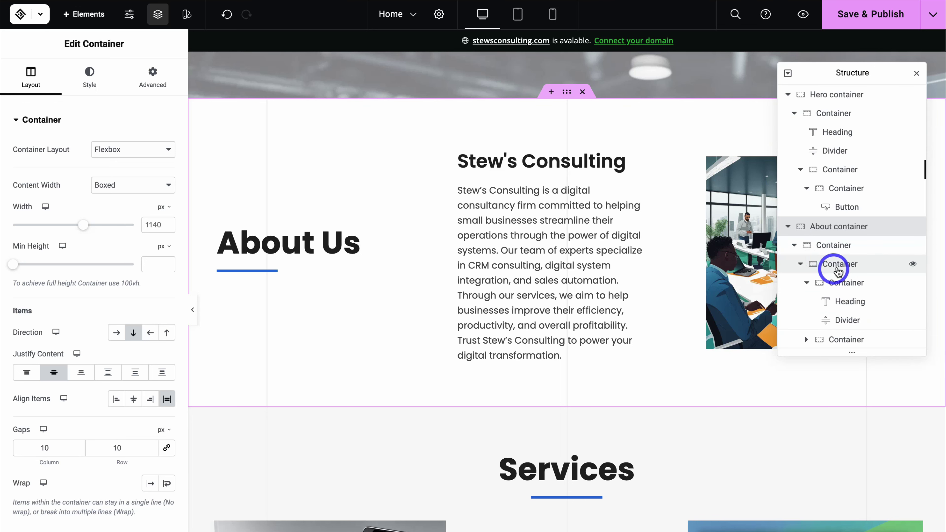
click(915, 74)
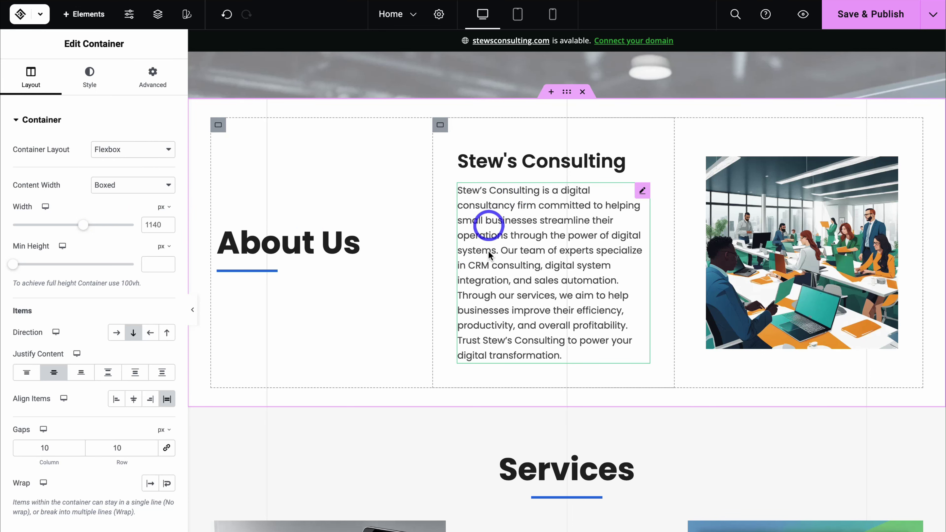
Step: Try the AI writer's Make it shorter option on the About Us section's paragraph
click(523, 255)
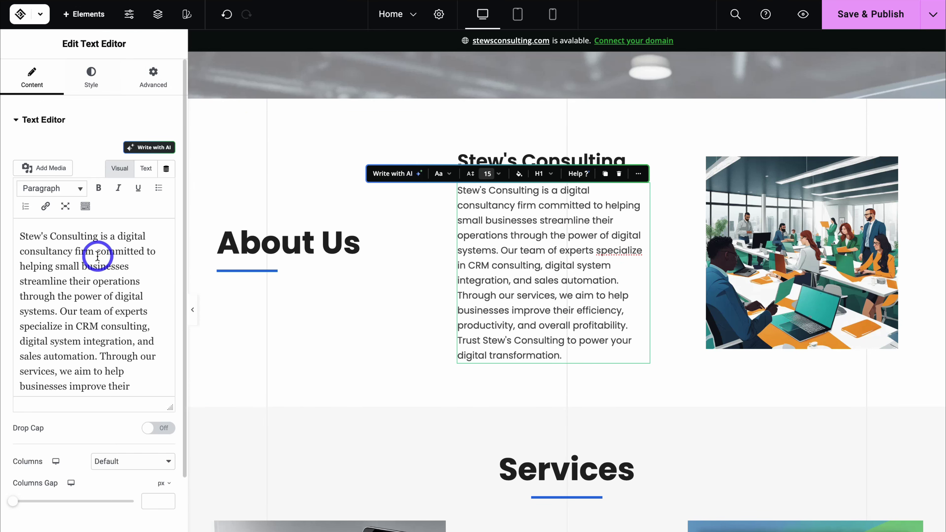
click(145, 148)
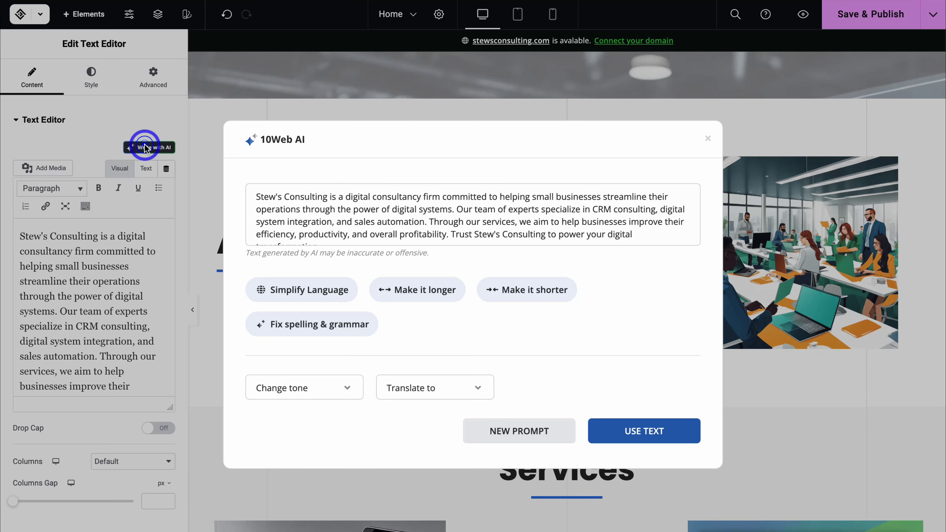
click(529, 292)
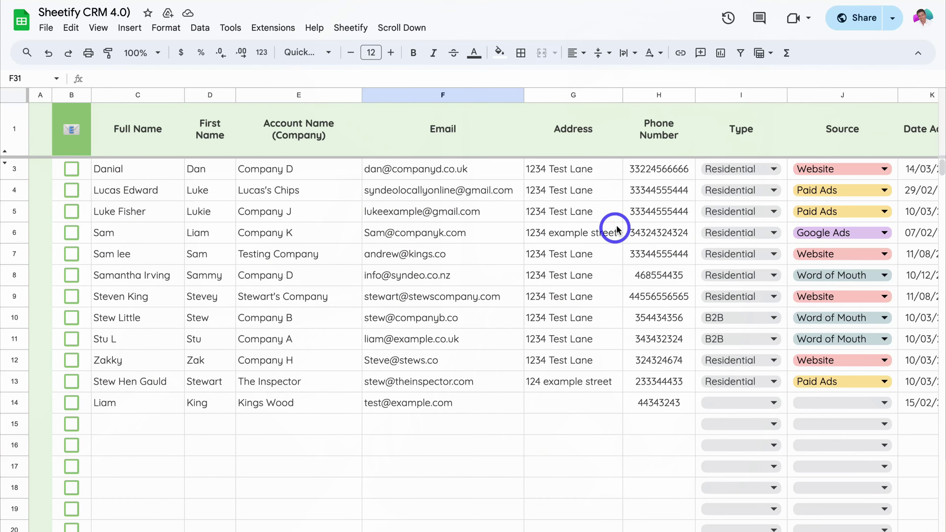
Step: In the Sheetify CRM spreadsheet, send the Payment Reminder email to the checked contacts
scroll(615, 227, right, 5)
scroll(616, 228, right, 5)
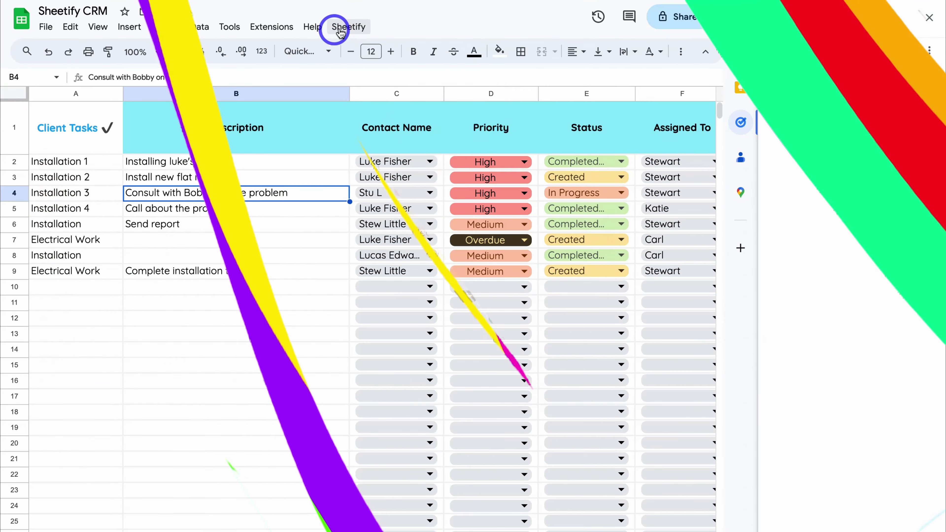
click(348, 27)
mouse_move(366, 48)
click(555, 74)
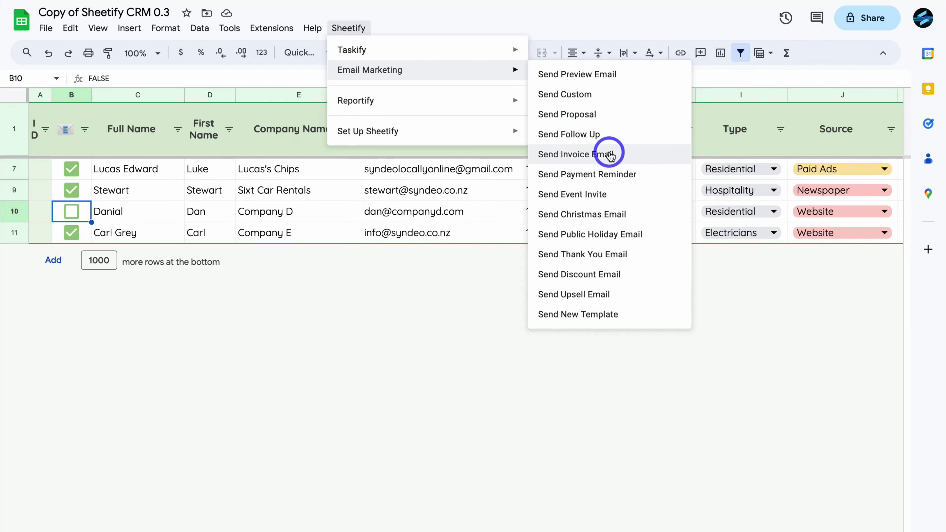
click(634, 174)
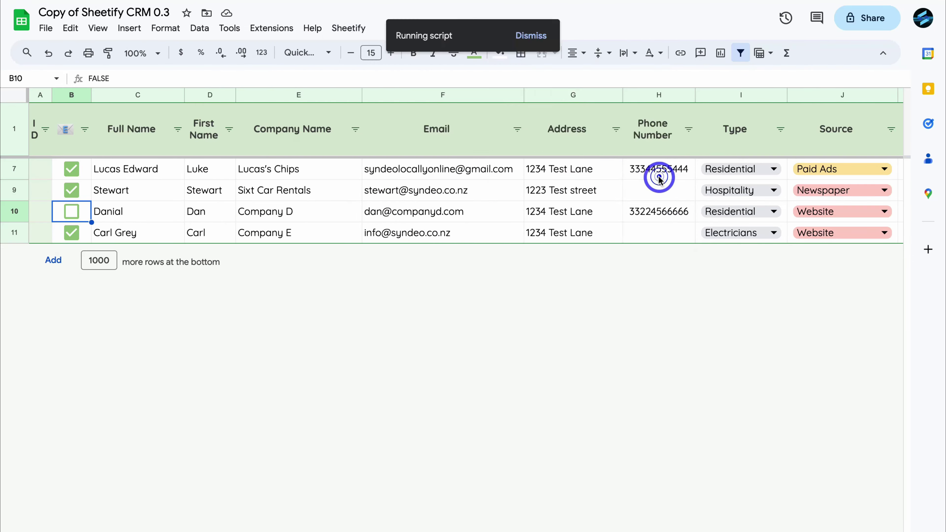
click(564, 324)
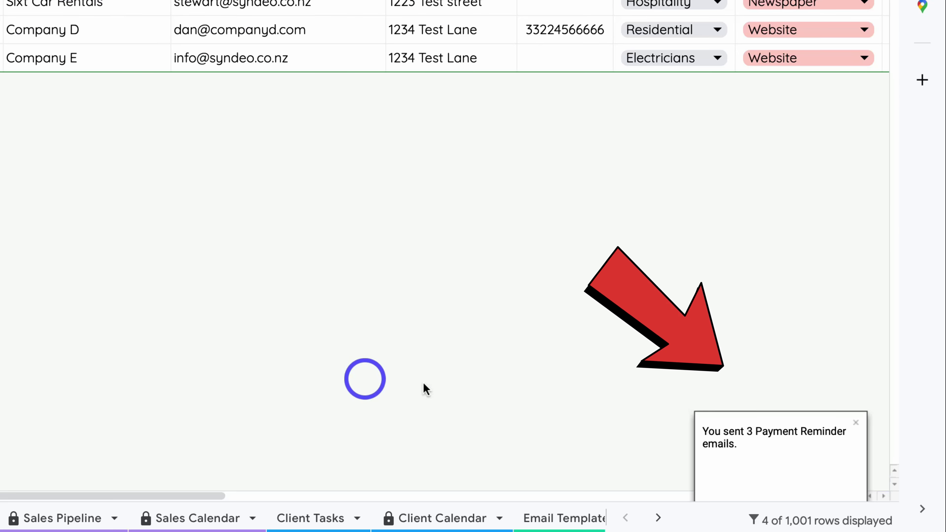
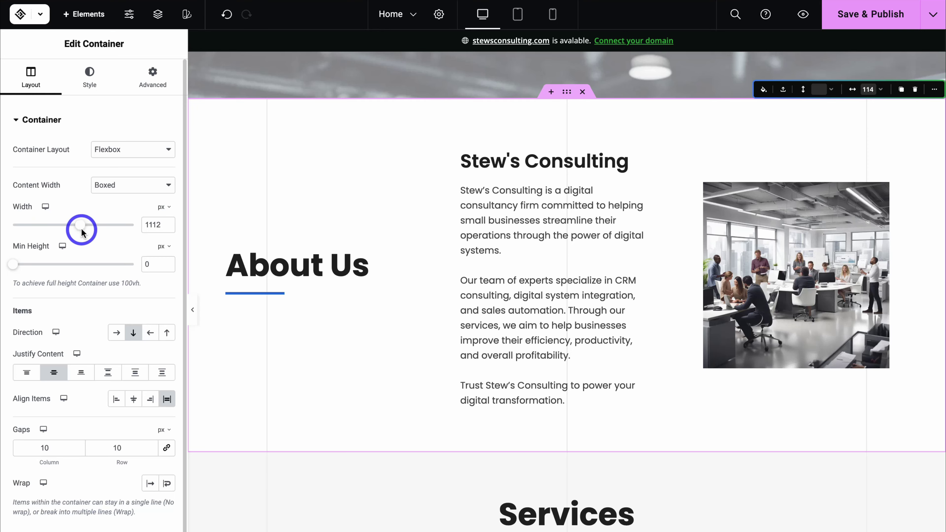
Step: Back in the 10Web editor, widen the About Us container slightly and set its background to the blue global color
mouse_move(81, 225)
mouse_down()
mouse_move(51, 224)
mouse_move(99, 228)
mouse_move(88, 231)
mouse_up()
click(91, 84)
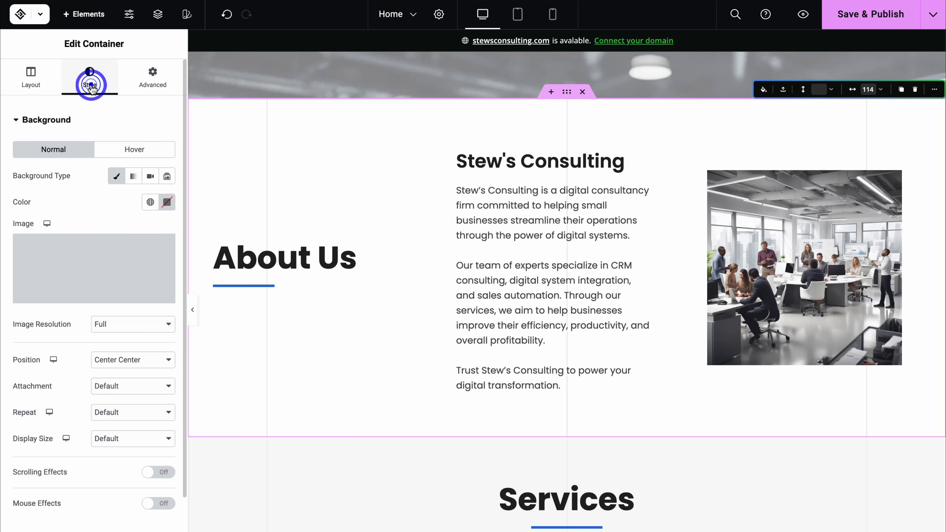
mouse_move(110, 276)
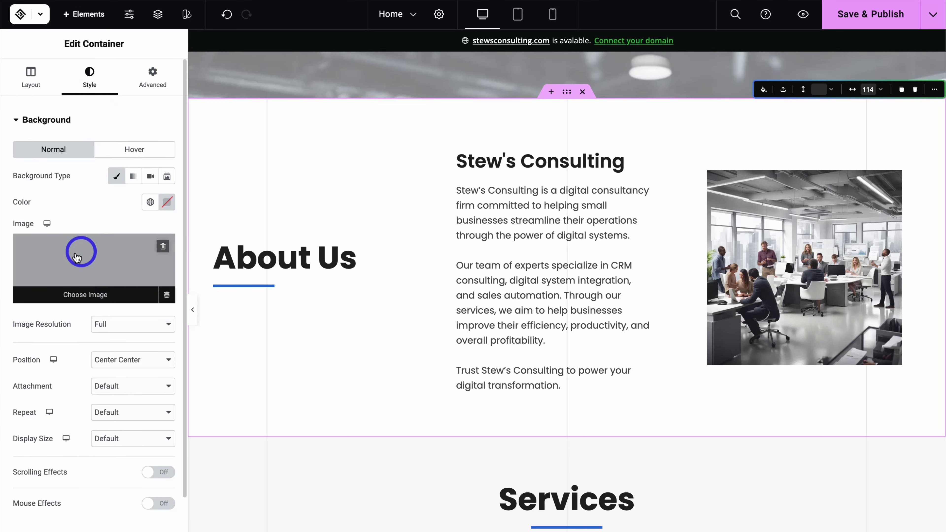
click(151, 202)
click(30, 260)
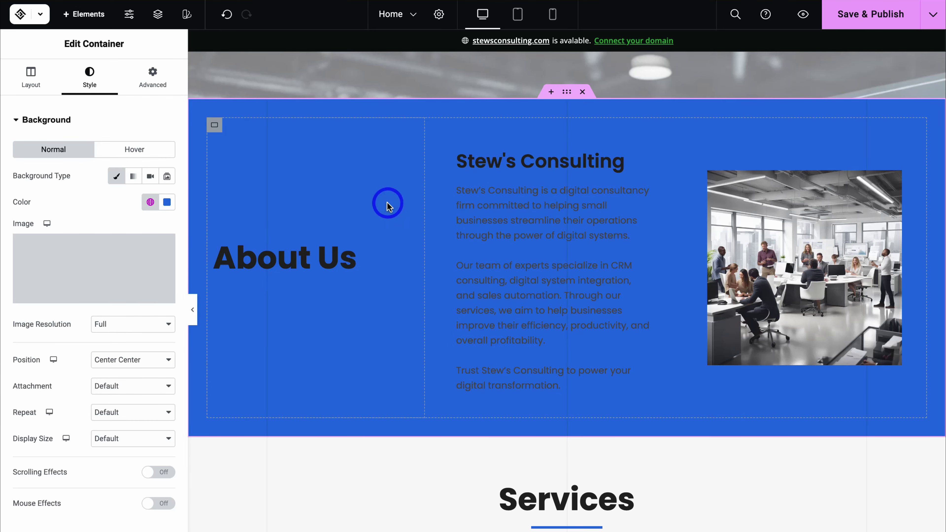
Step: Change the About Us container's background to a near-white custom color
click(167, 203)
drag(215, 262, 103, 216)
click(102, 216)
Step: Open the first two client testimonials for editing and select their full text
scroll(450, 233, down, 15)
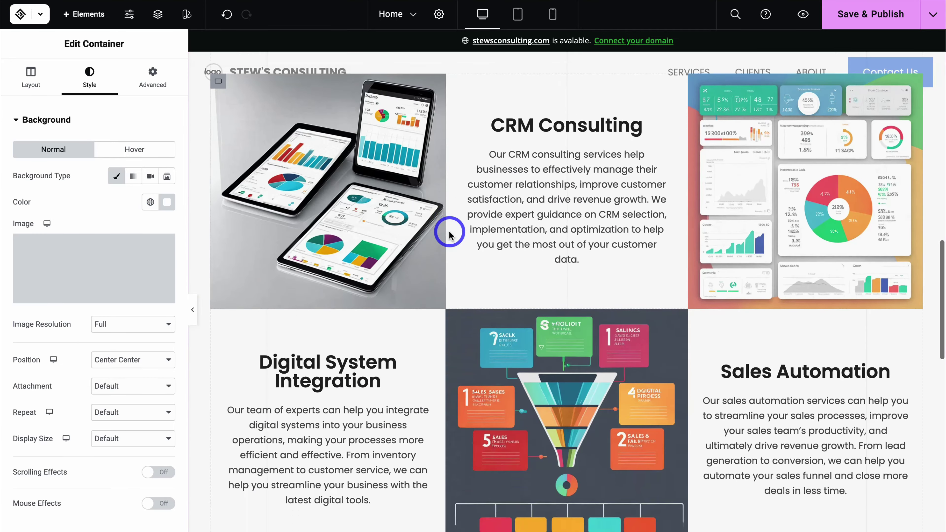
scroll(450, 233, down, 4)
scroll(450, 232, down, 4)
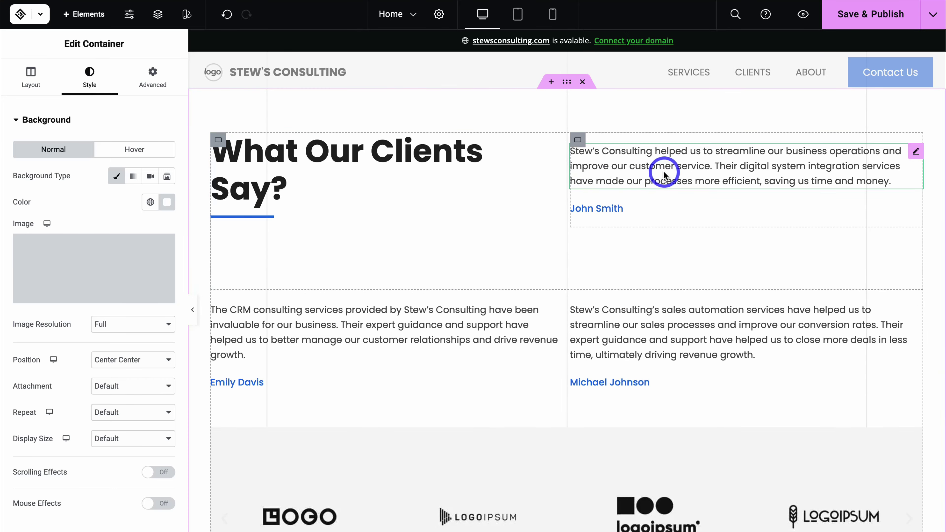
click(665, 173)
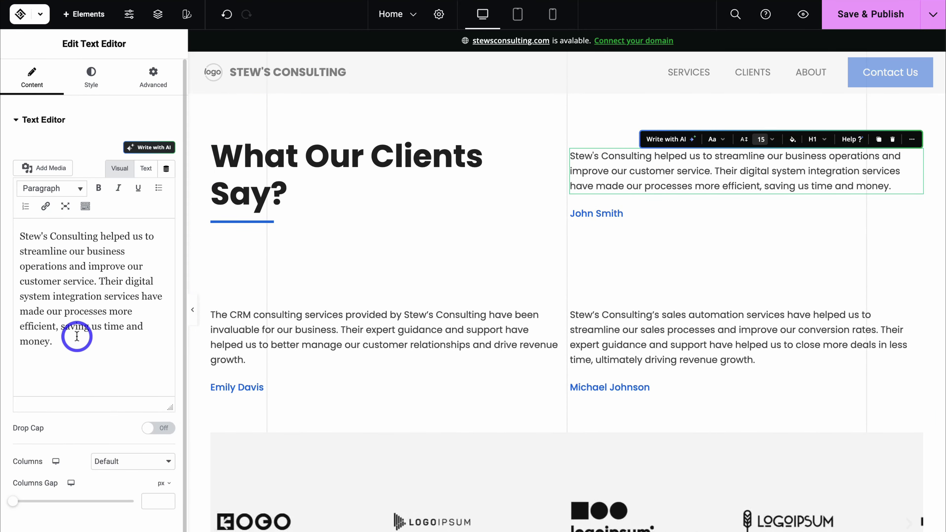
drag(77, 336, 19, 235)
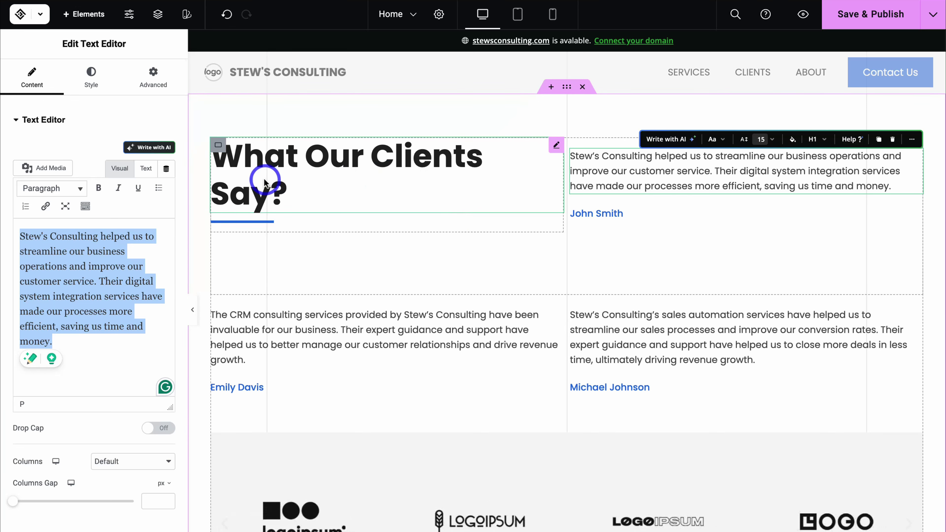
click(295, 316)
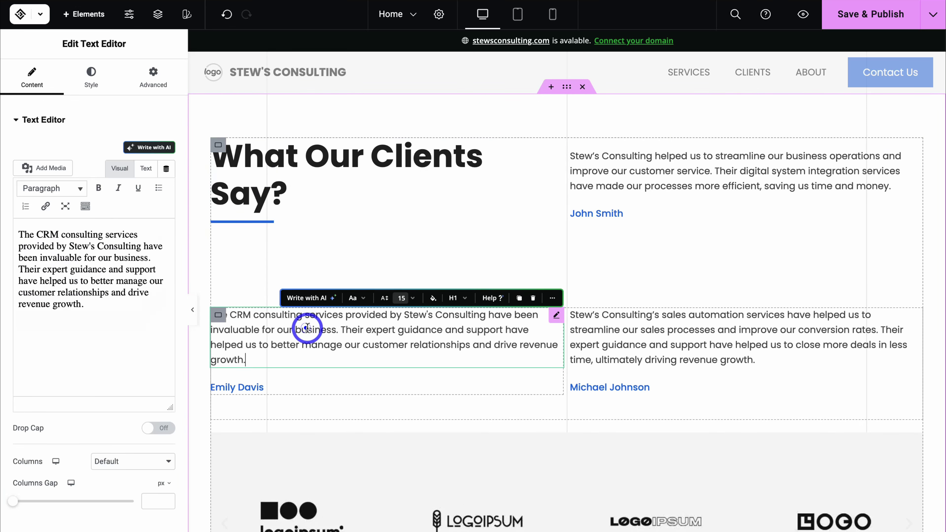
drag(65, 346, 11, 234)
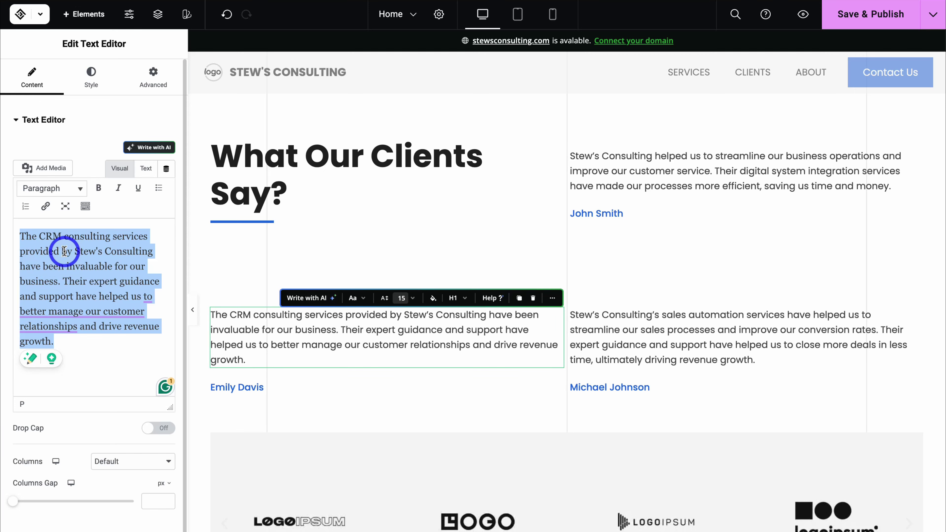
Step: Open the settings of the logo image carousel below the testimonials and examine its selected images
scroll(296, 269, down, 7)
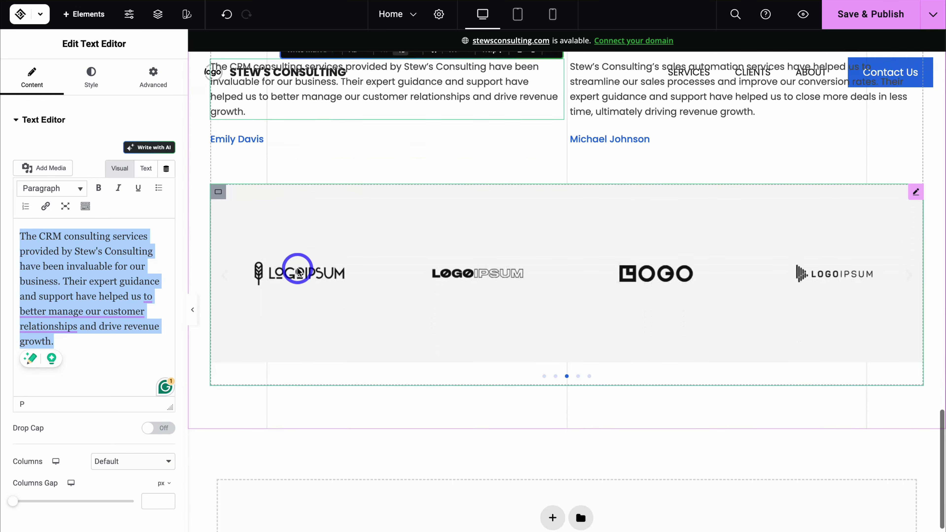
click(297, 270)
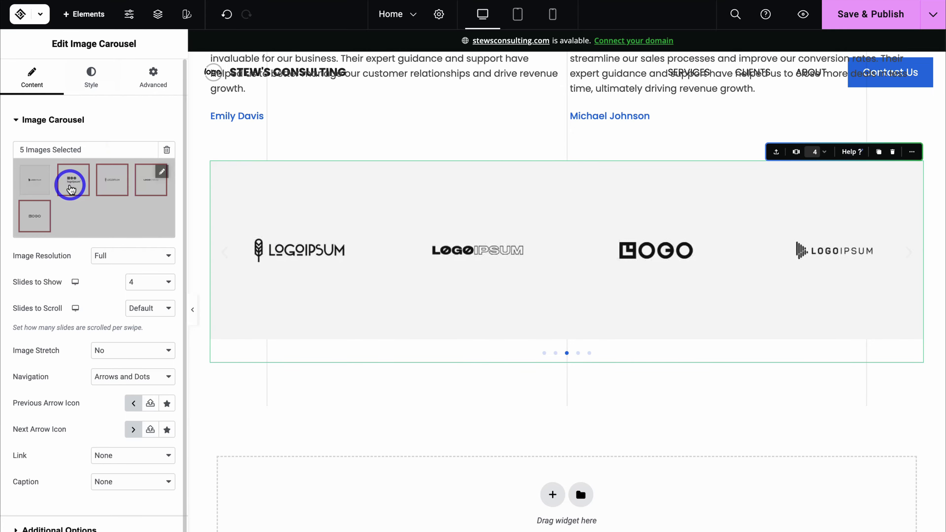
drag(71, 189, 136, 186)
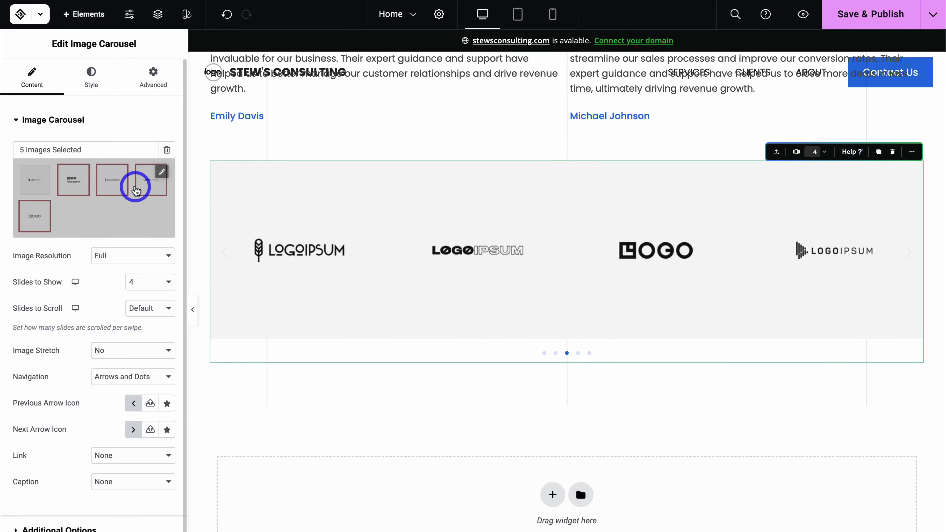
Step: Look over the Home page from the Services section down to the footer
scroll(389, 252, up, 15)
scroll(391, 255, up, 20)
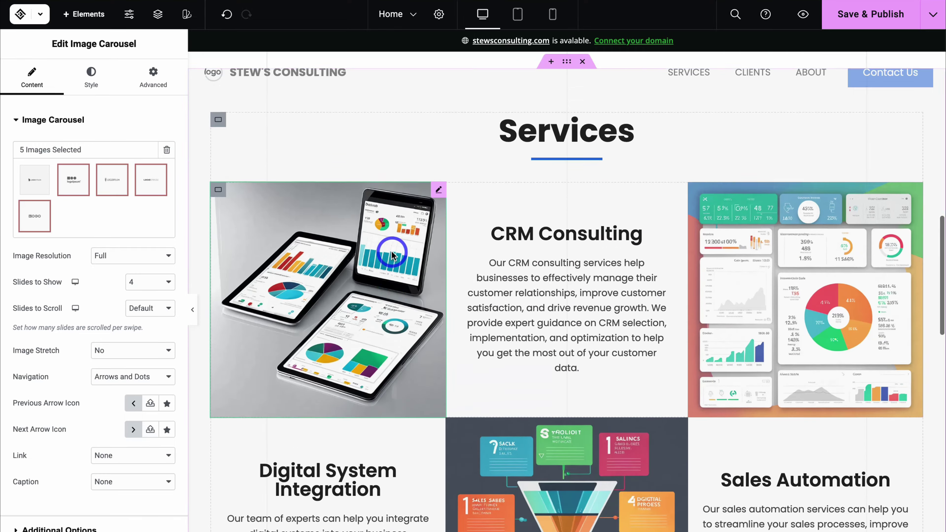
scroll(392, 255, down, 8)
scroll(392, 254, down, 15)
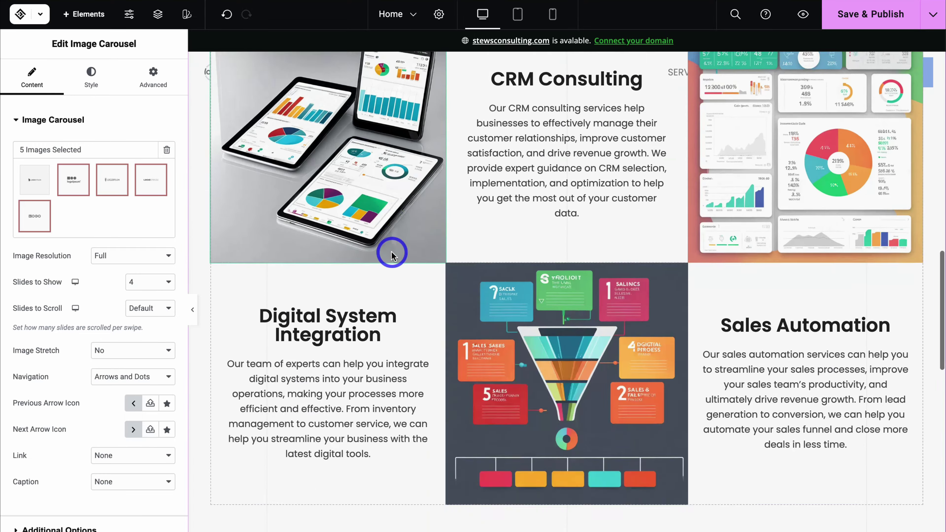
scroll(392, 255, down, 5)
scroll(392, 254, down, 8)
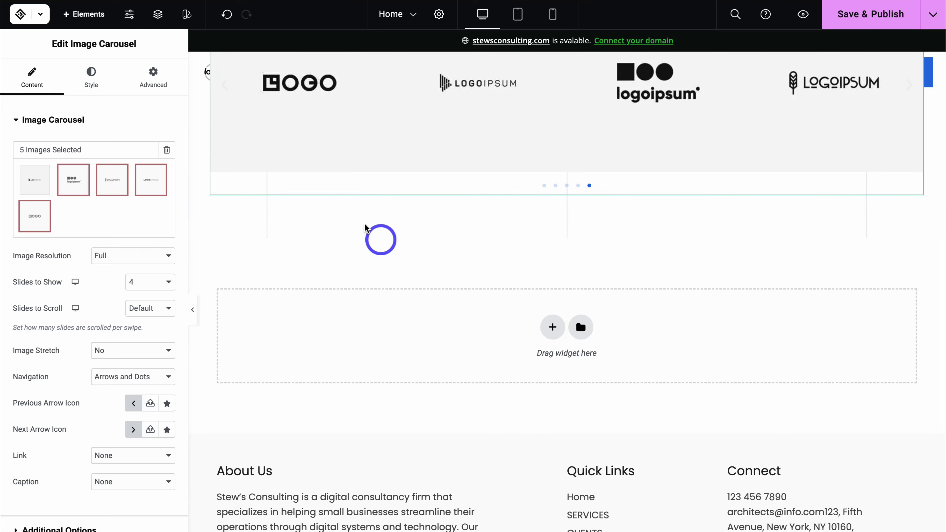
Step: Delete the About Us section's image and put a Video element in its place
click(86, 15)
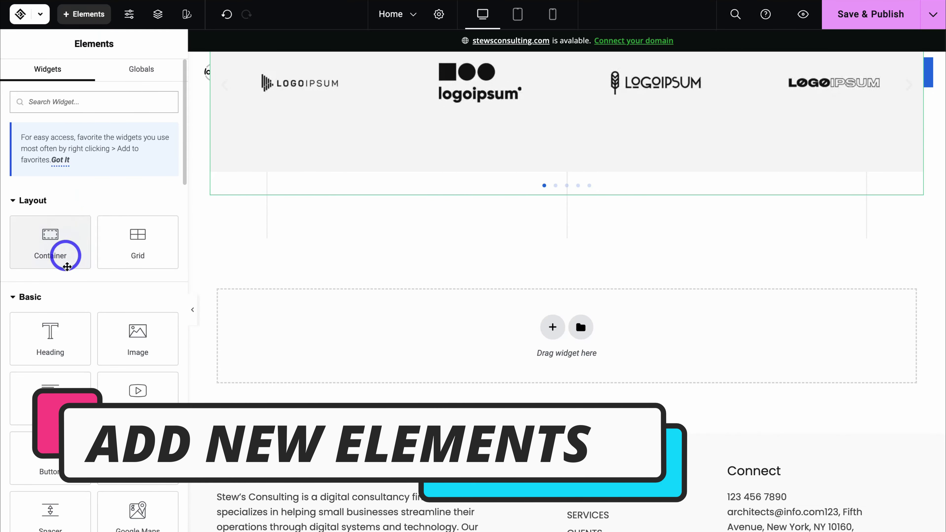
scroll(357, 298, up, 15)
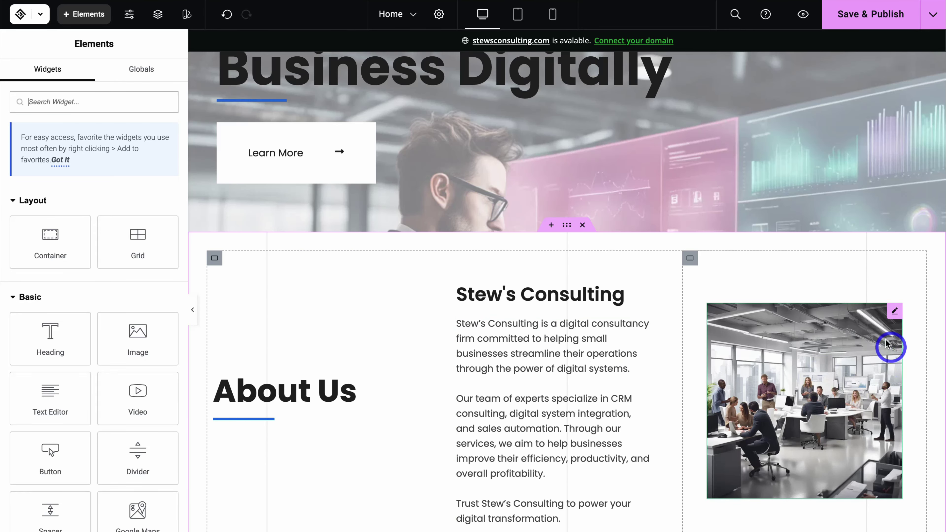
click(895, 313)
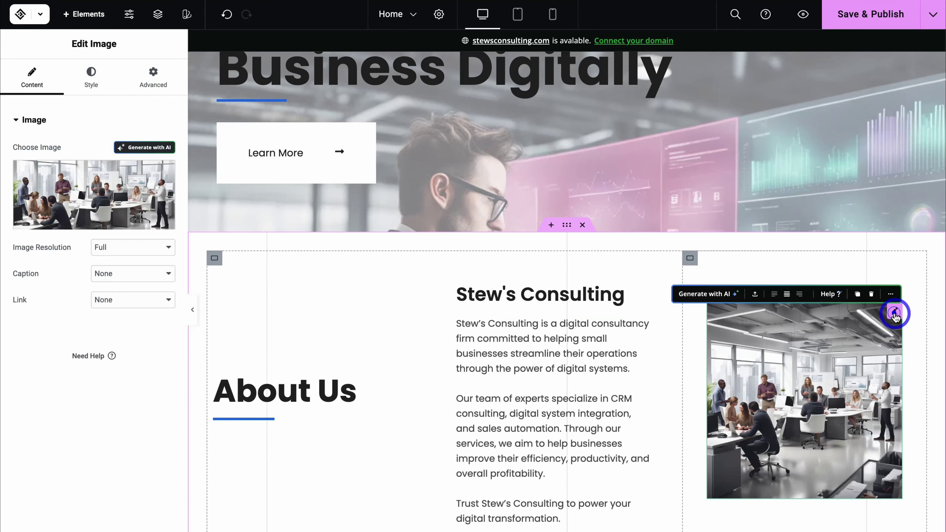
click(872, 294)
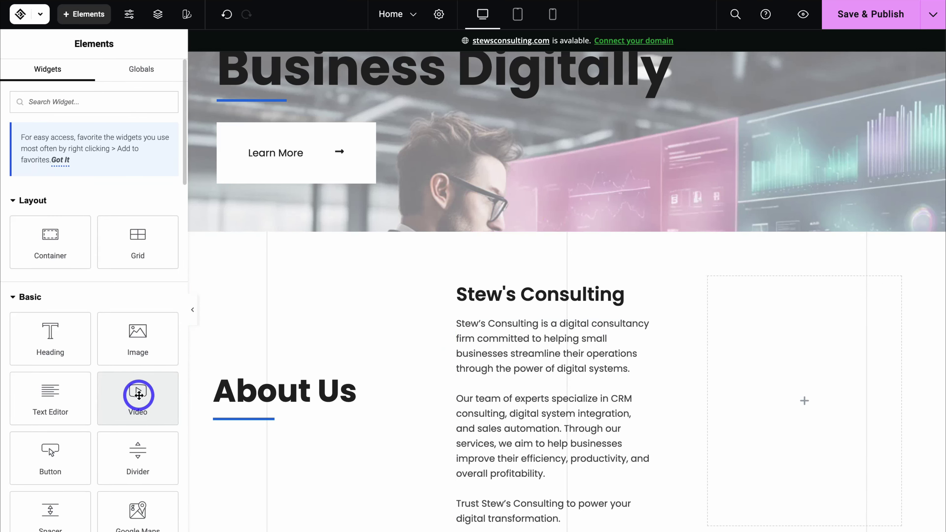
drag(138, 394, 782, 396)
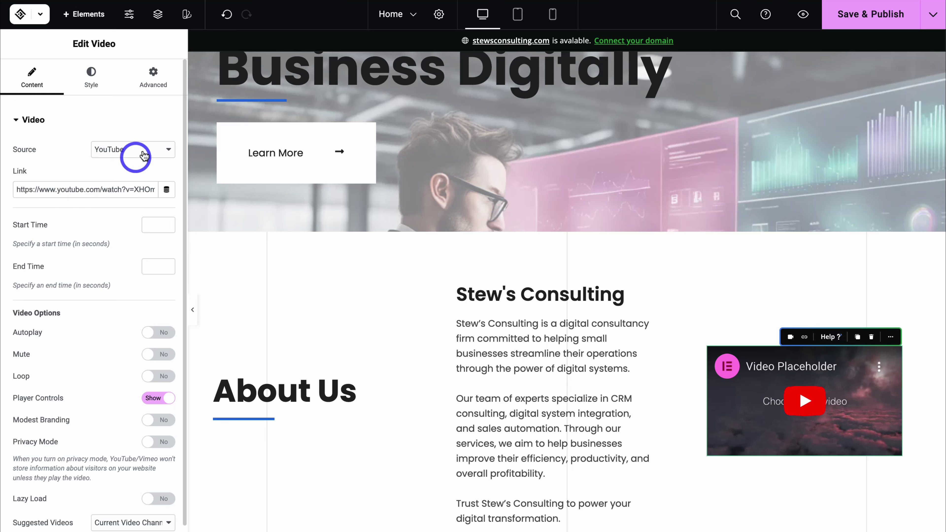
scroll(462, 313, down, 20)
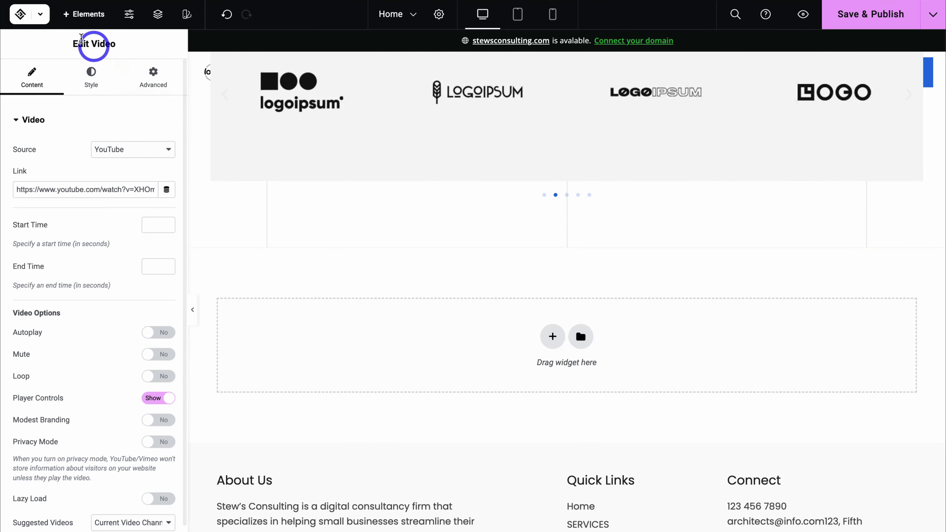
Step: Add a Grid container below the logo carousel and set it to 2 columns
click(66, 16)
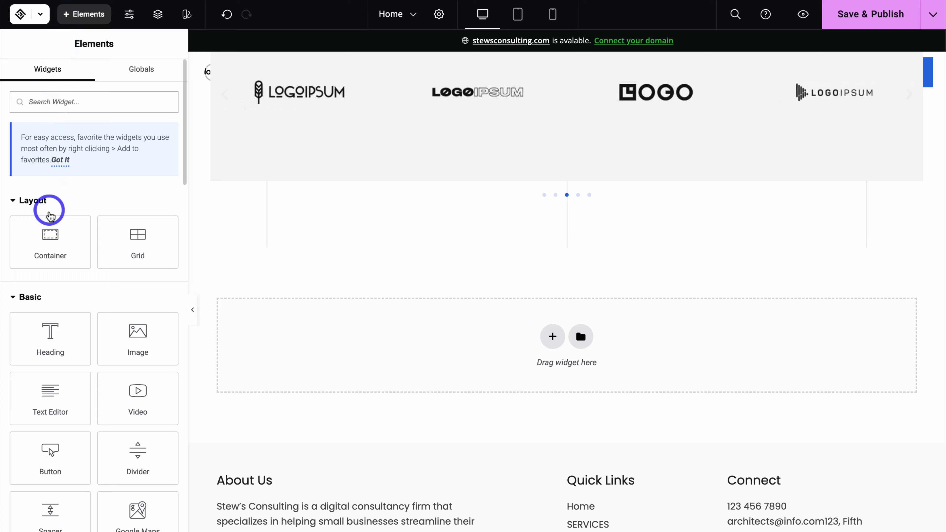
drag(128, 241, 530, 334)
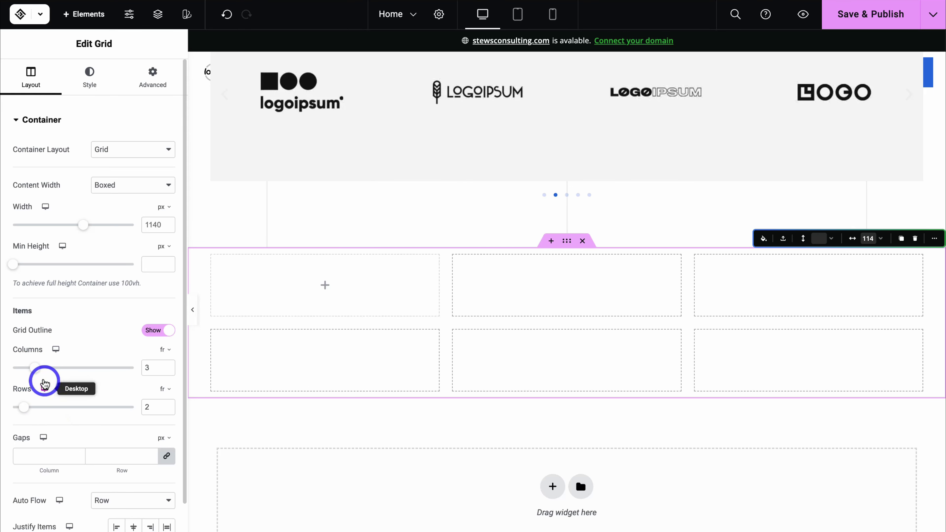
drag(34, 368, 27, 374)
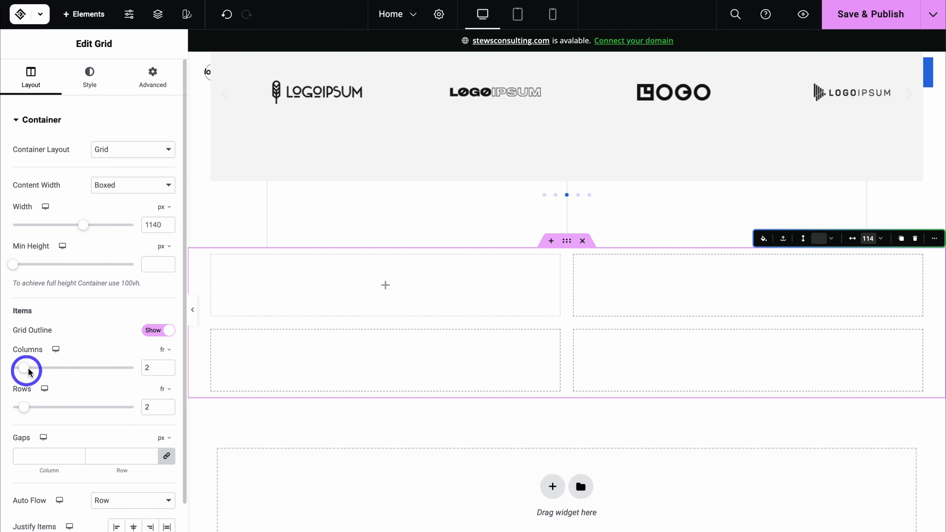
Step: Place an Image element in each of the two cells in the grid's upper row
click(93, 19)
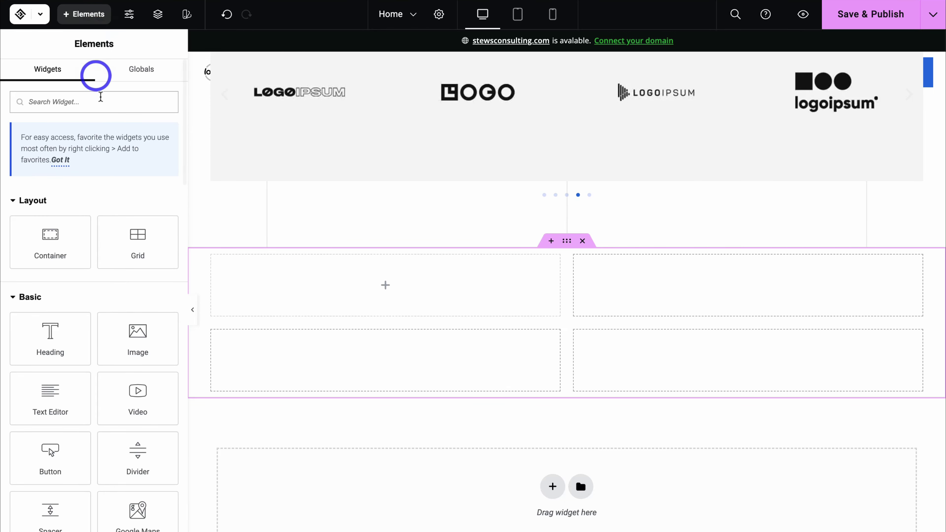
drag(131, 332, 375, 298)
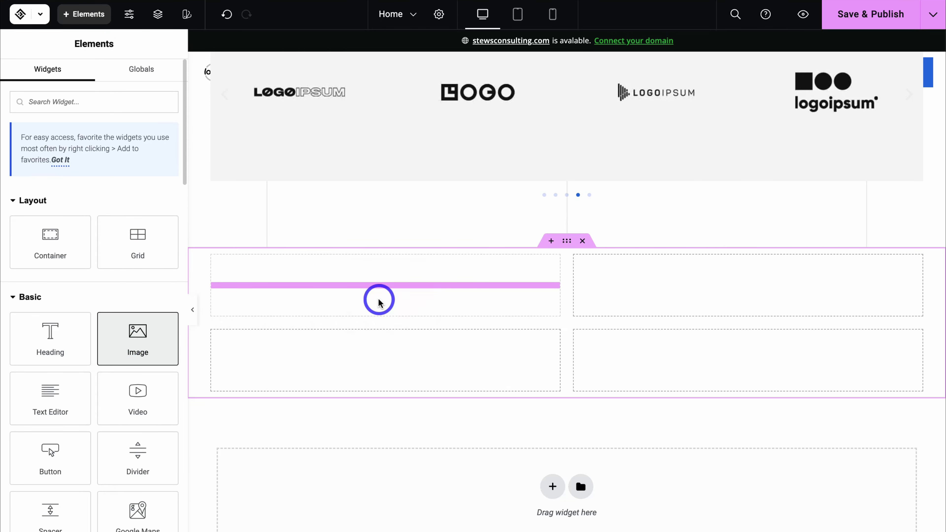
scroll(373, 295, down, 2)
click(91, 17)
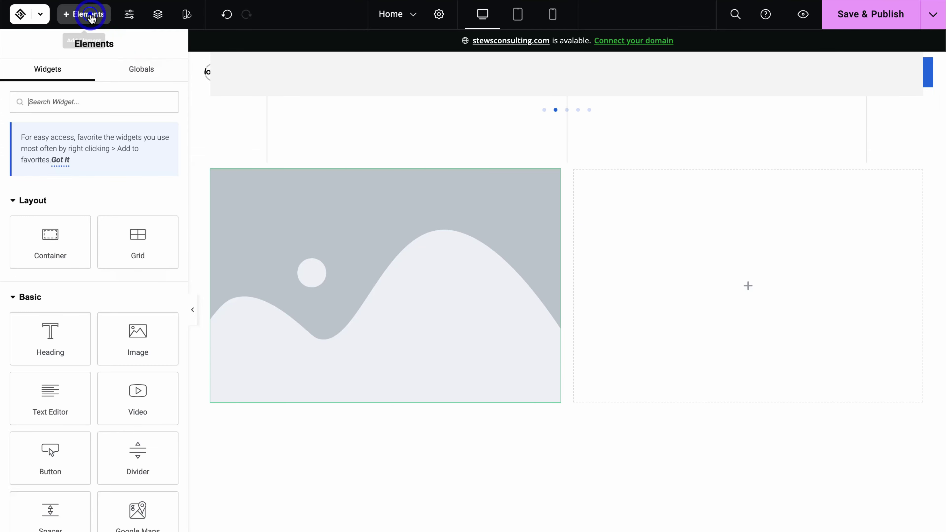
drag(138, 335, 460, 229)
Step: Place a Heading element in the grid's lower-left cell and a Text Editor element in its lower-right cell
click(84, 14)
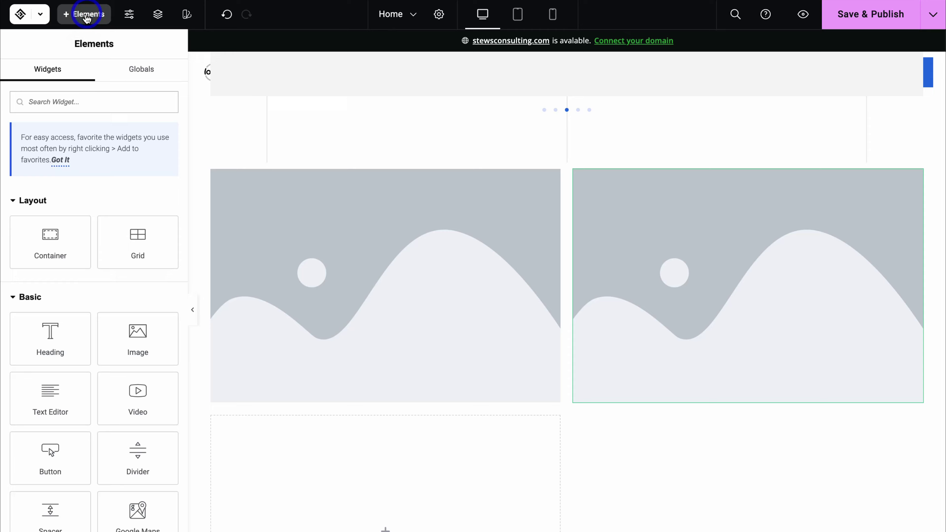
drag(34, 348, 332, 510)
scroll(335, 499, down, 5)
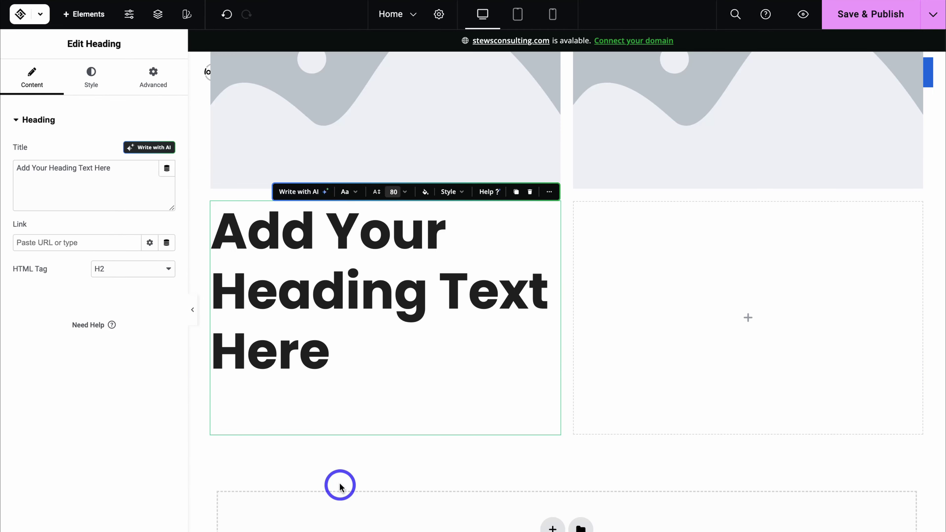
click(87, 15)
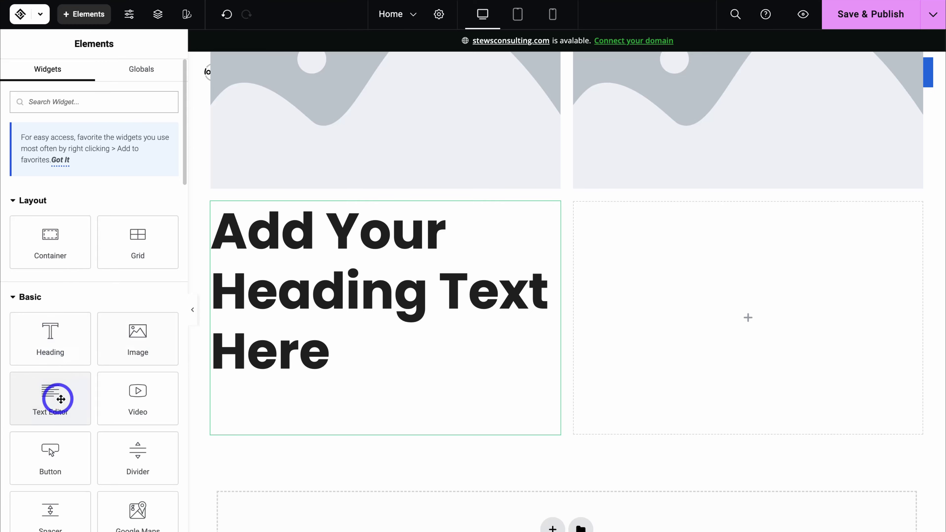
drag(58, 399, 733, 333)
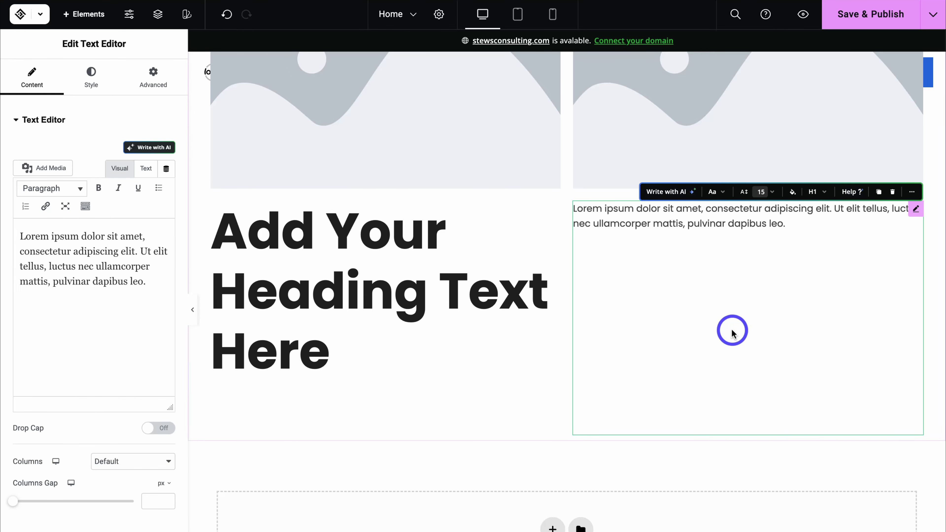
Step: Examine the content and style settings of the grid's new heading, text block and first image
click(480, 314)
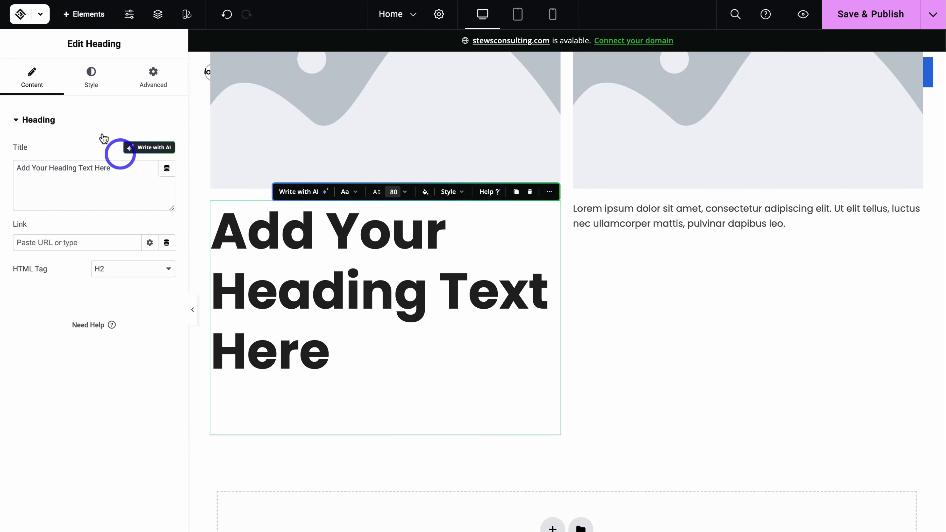
click(91, 77)
click(32, 78)
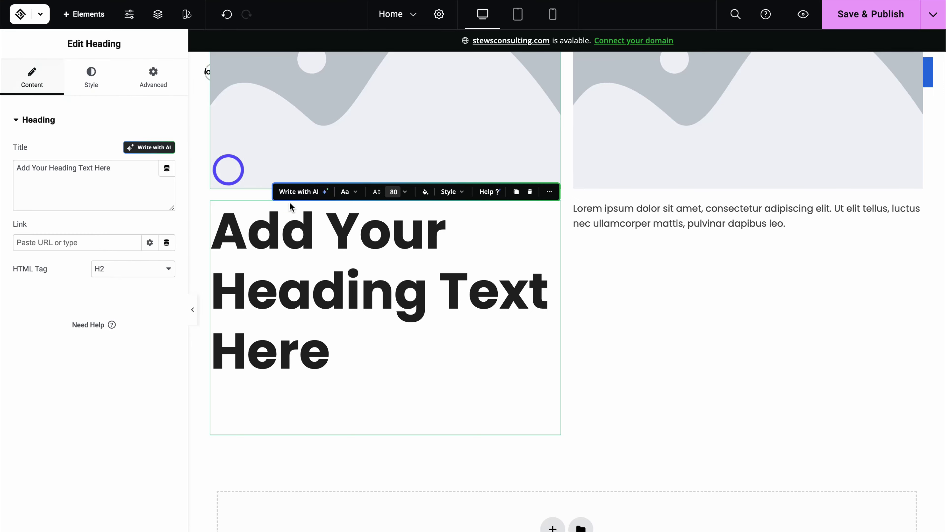
click(712, 283)
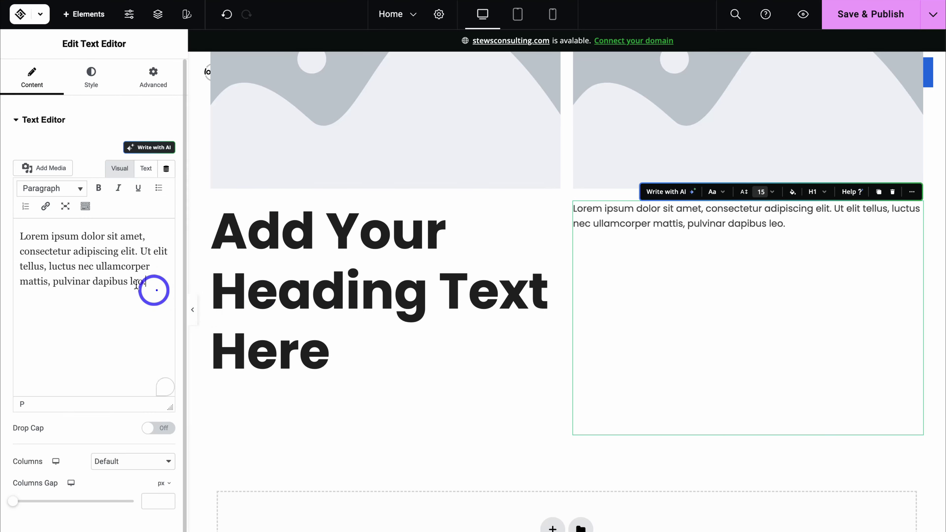
drag(146, 282, 11, 233)
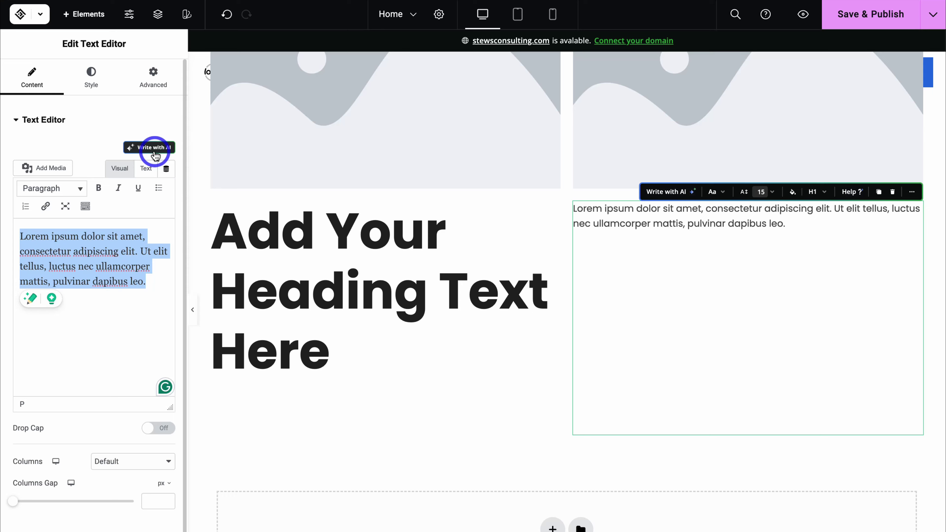
click(91, 78)
scroll(419, 224, up, 3)
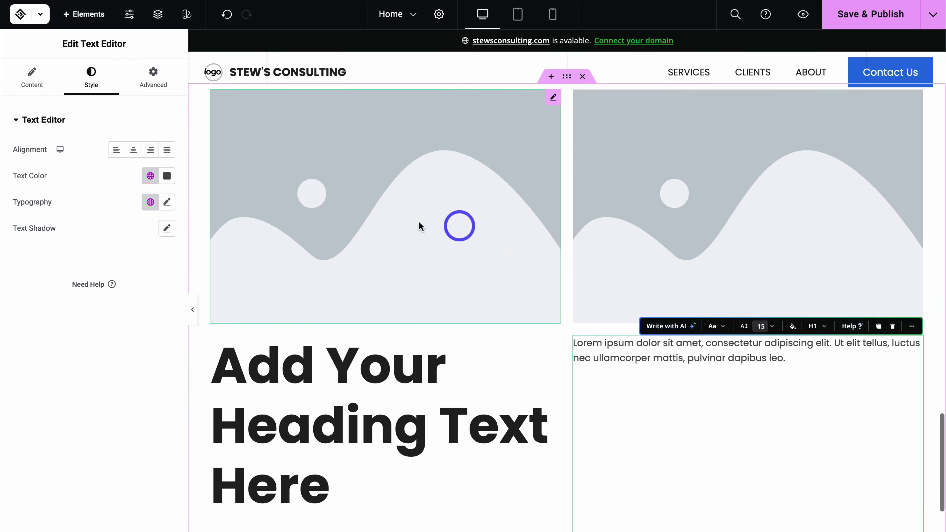
click(413, 224)
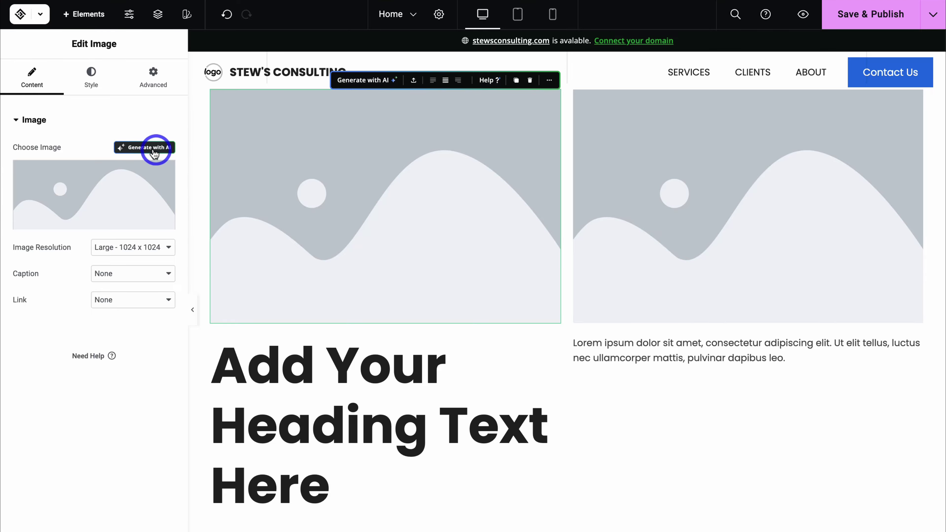
scroll(399, 226, down, 10)
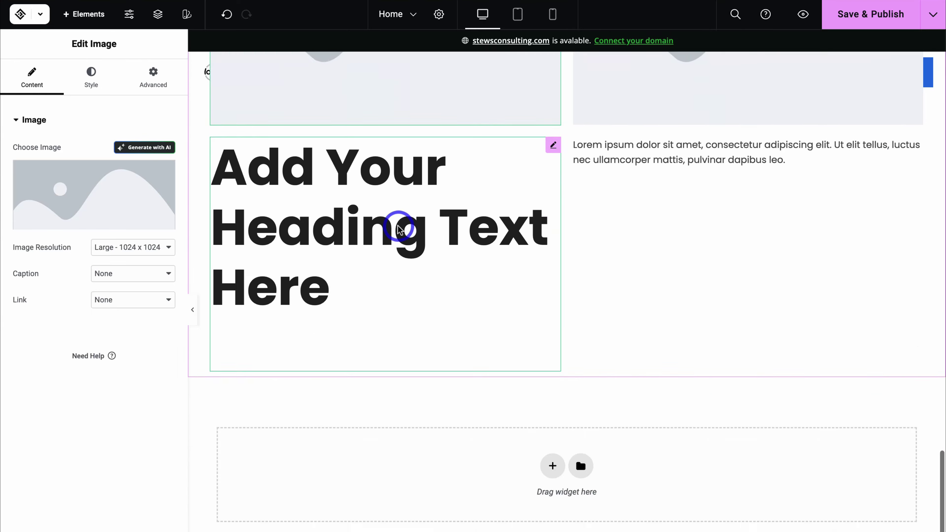
Step: Preview the Home page in the tablet and mobile layouts and return to the desktop layout
scroll(398, 226, up, 8)
scroll(398, 227, up, 15)
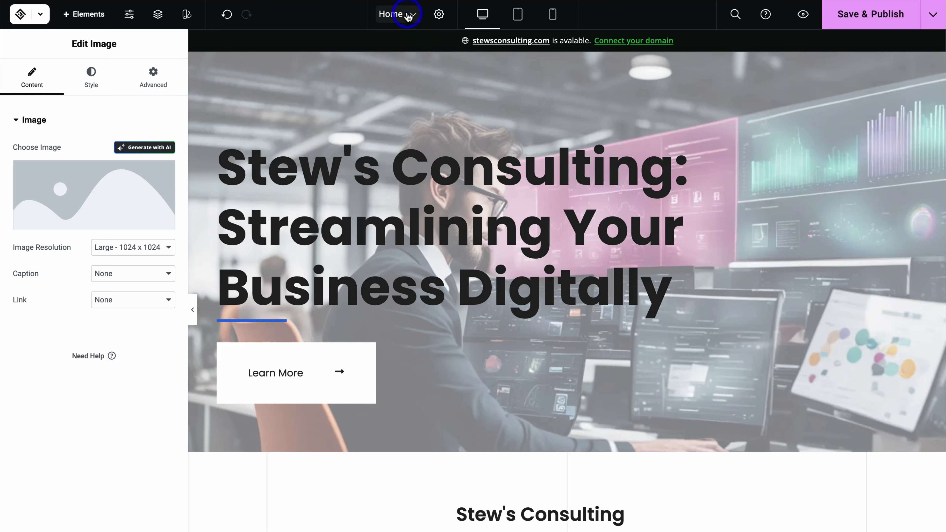
click(408, 16)
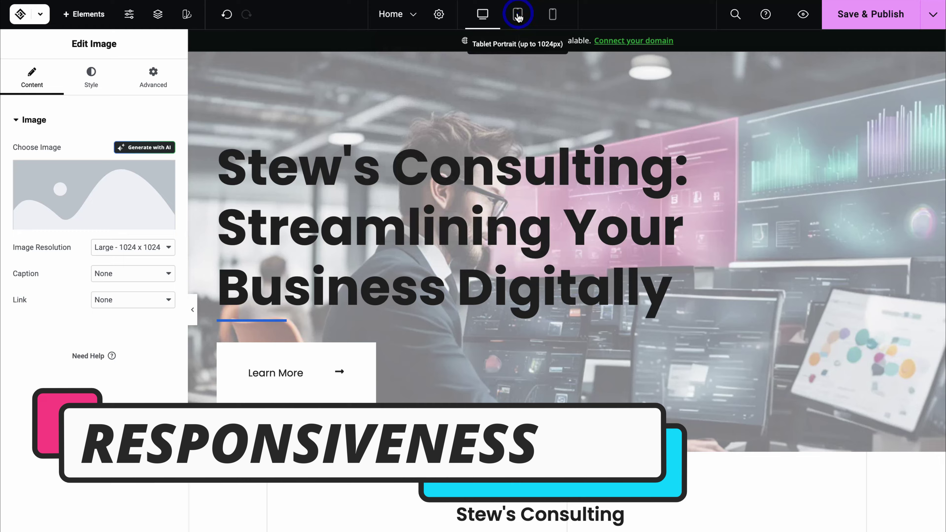
click(517, 15)
click(529, 17)
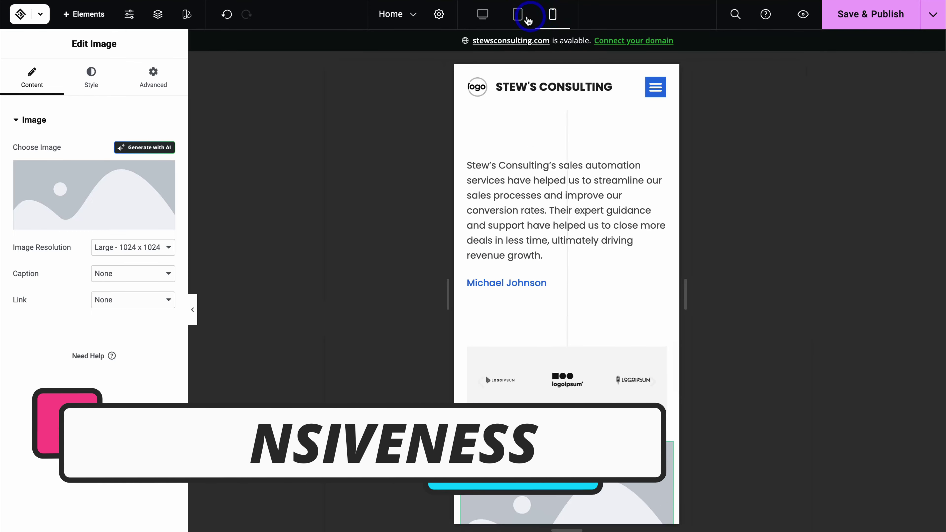
click(483, 17)
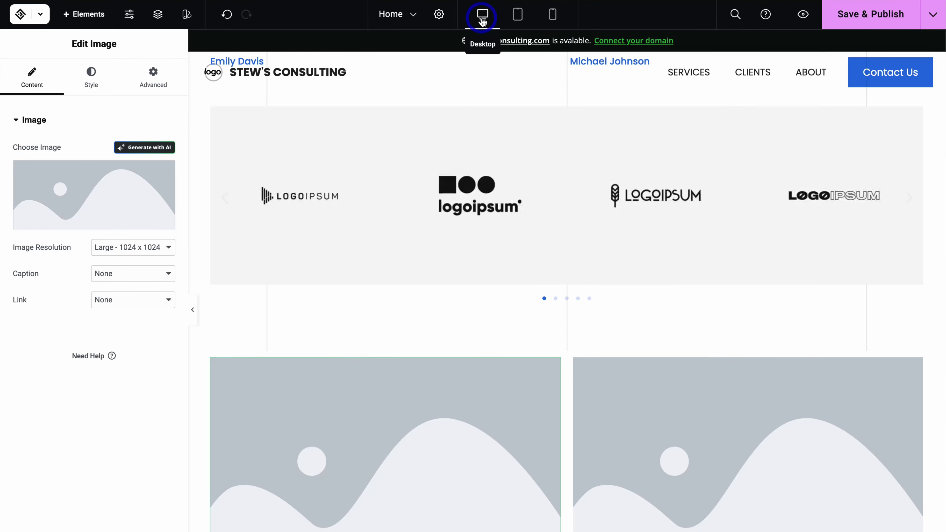
Step: In the mobile layout, left-align the Digital System Integration description, and return to the desktop layout
click(553, 17)
scroll(572, 173, down, 8)
scroll(574, 177, up, 8)
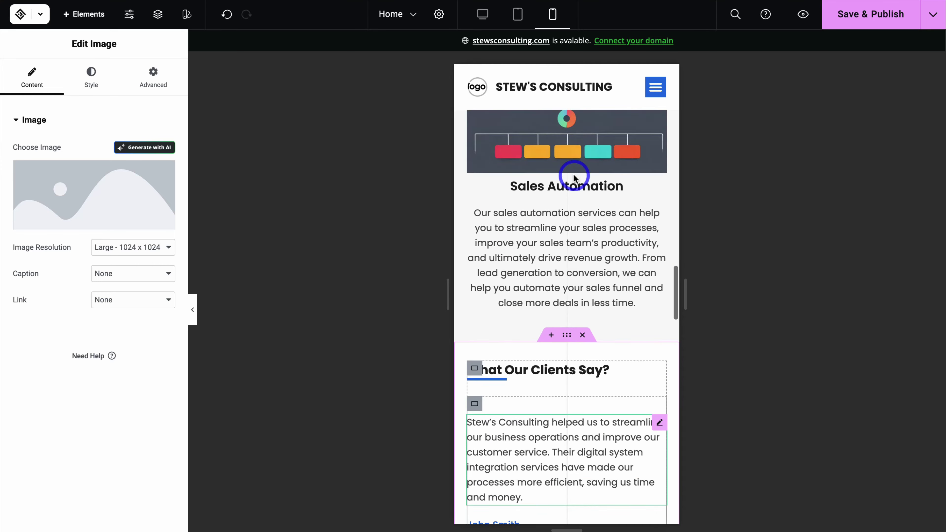
scroll(572, 173, up, 8)
click(567, 298)
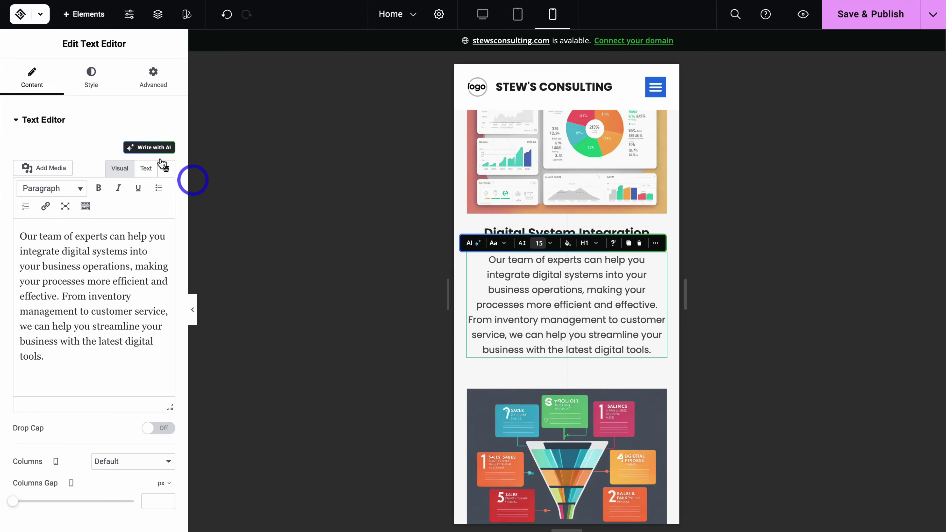
click(95, 83)
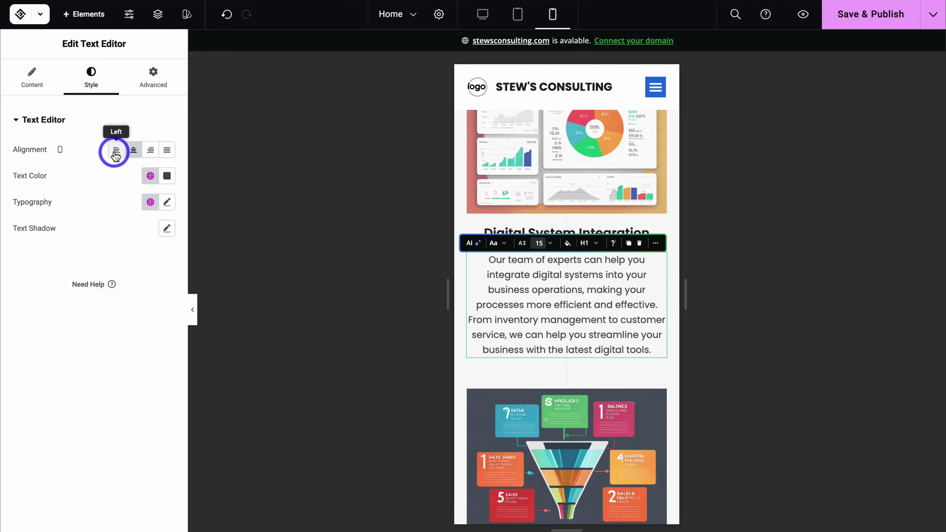
click(116, 151)
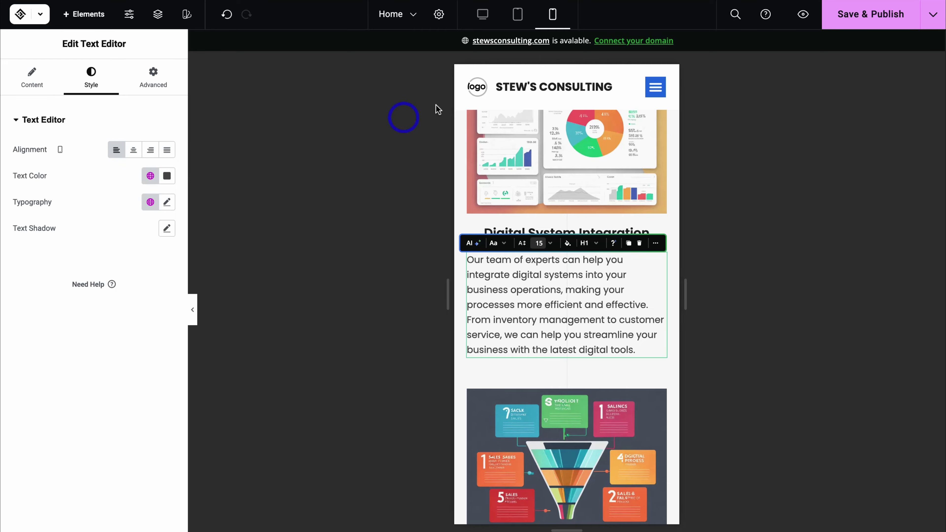
click(484, 23)
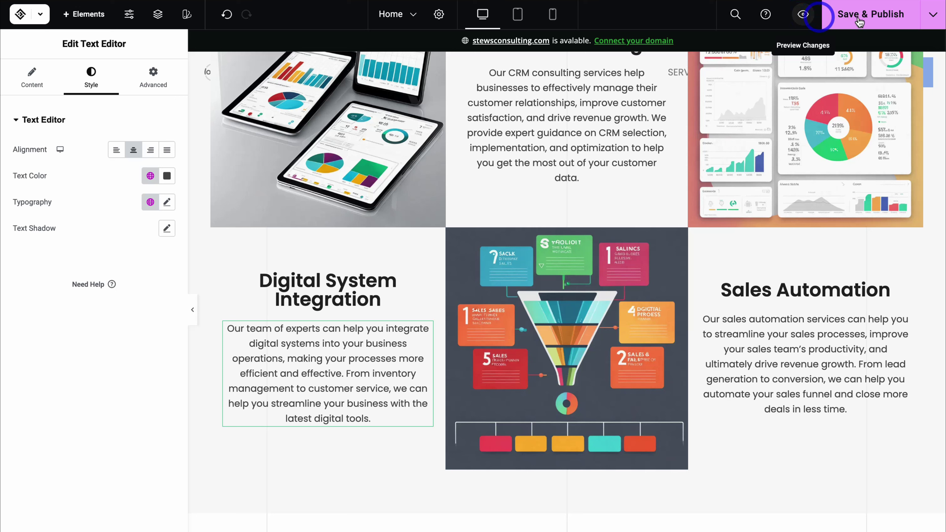
Step: Examine the additional save options for the page, including Save Draft and Save as Template
click(889, 21)
click(933, 14)
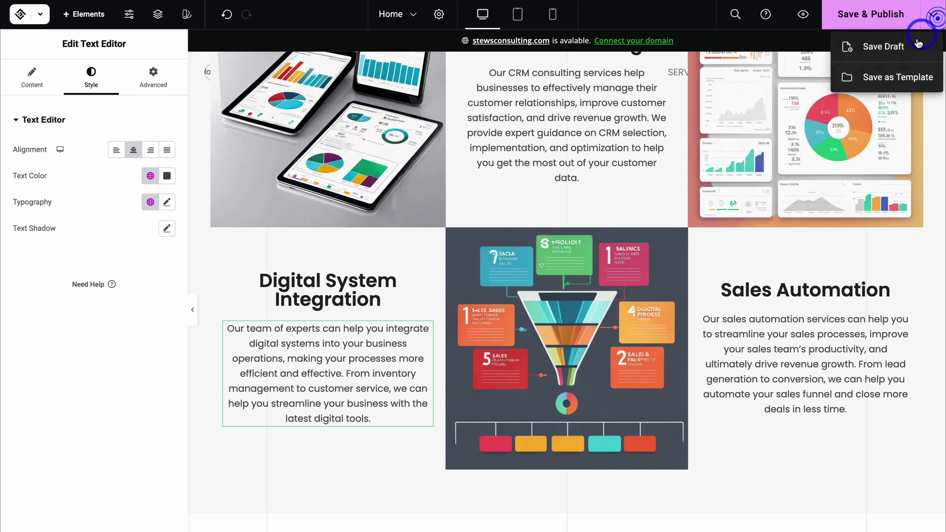
click(886, 54)
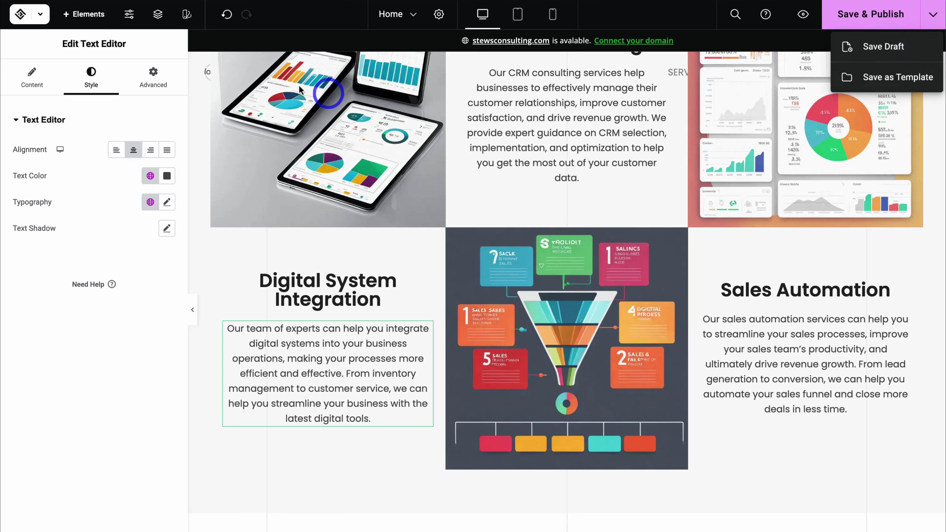
Step: Leave the editor for the 10Web Dashboard and view the site's header and footer templates
click(39, 15)
click(39, 16)
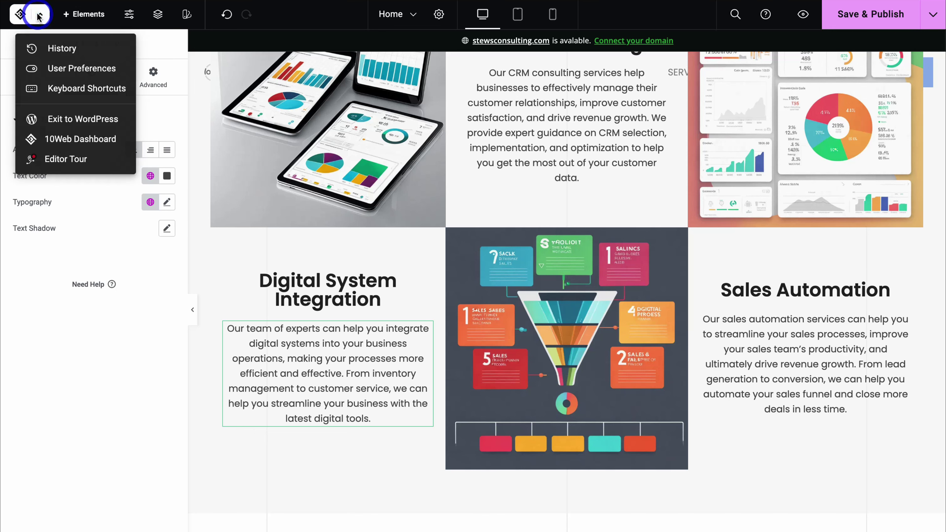
click(105, 146)
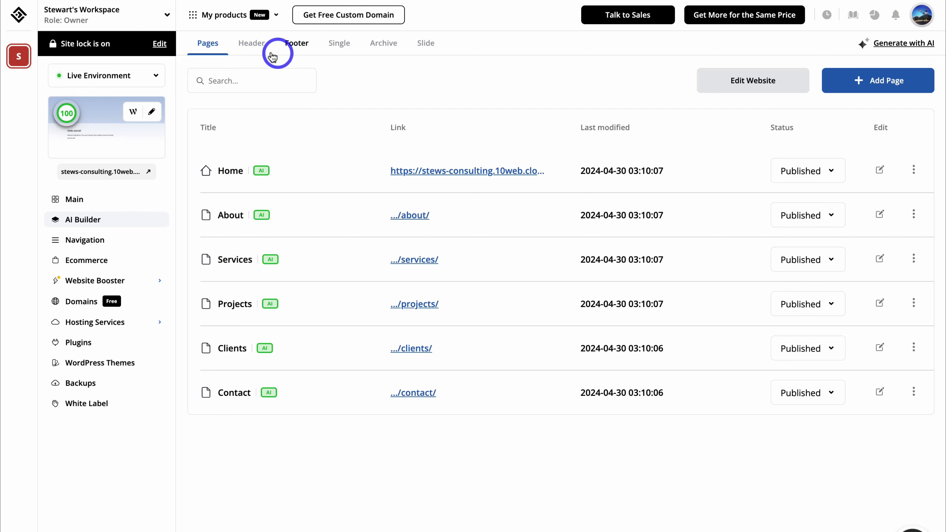
click(252, 46)
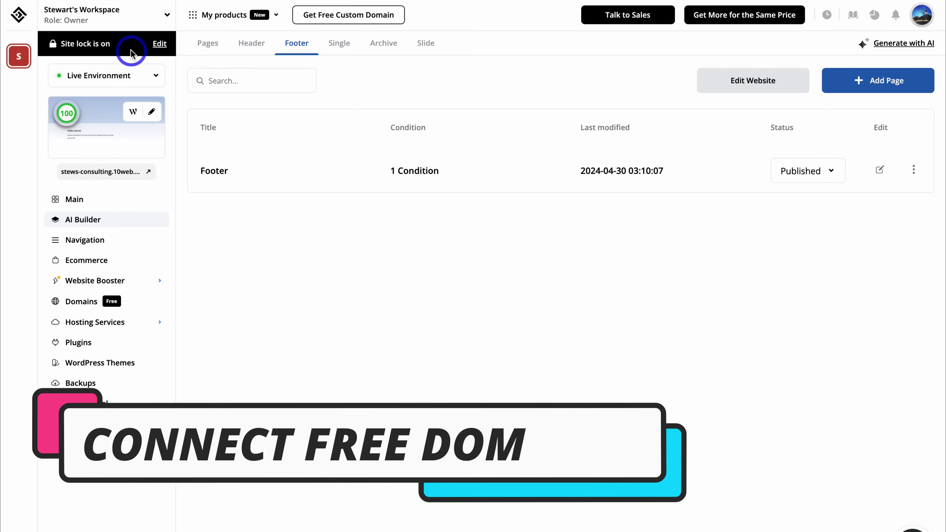
Step: View the site lock's password protection details and follow the option to point a domain
click(160, 43)
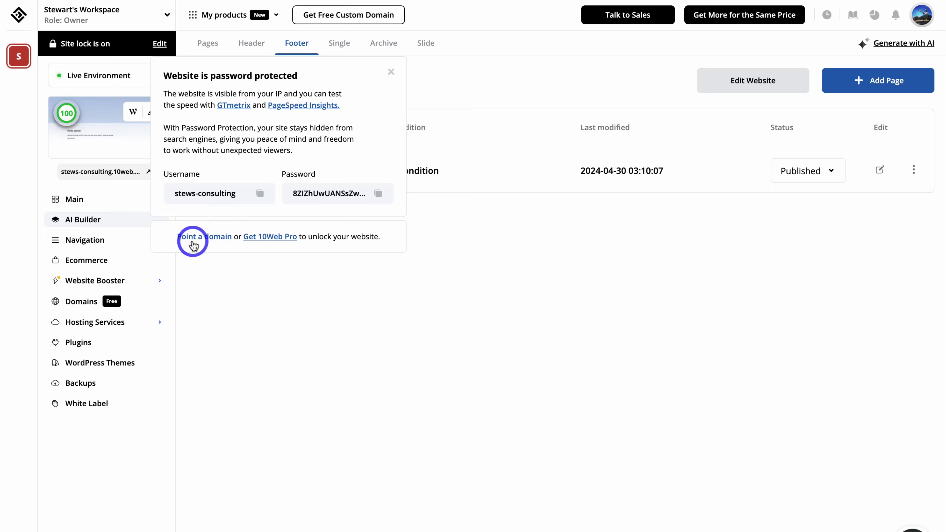
click(205, 239)
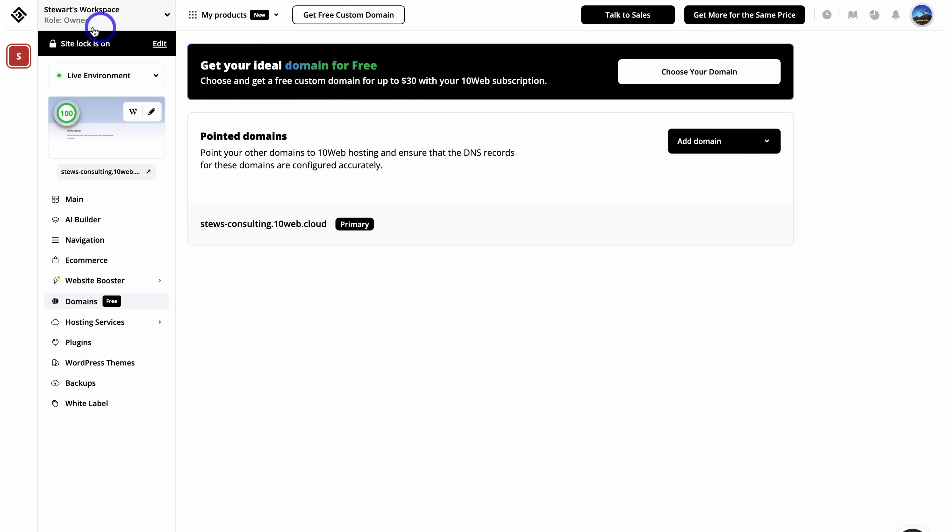
Step: Look through the site's Website Booster, Hosting Services, Plugins and WordPress Themes pages
click(95, 281)
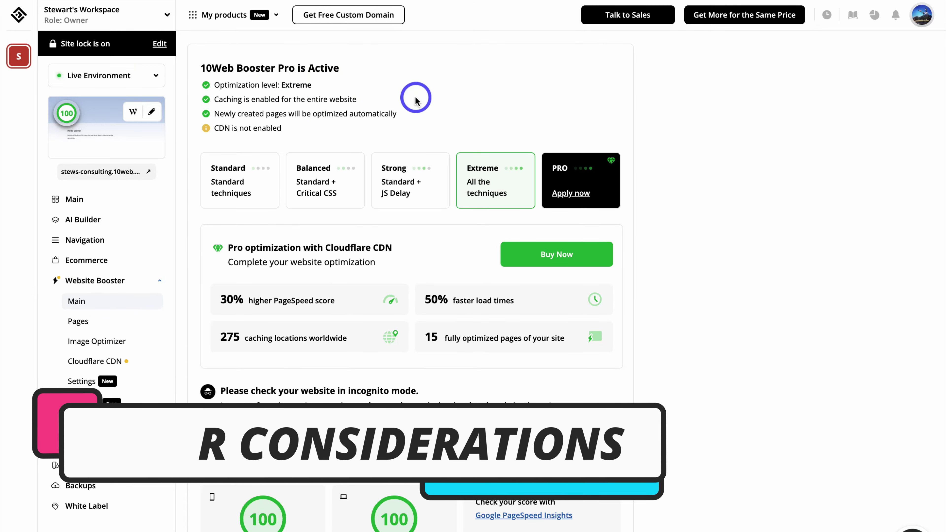
scroll(374, 104, down, 2)
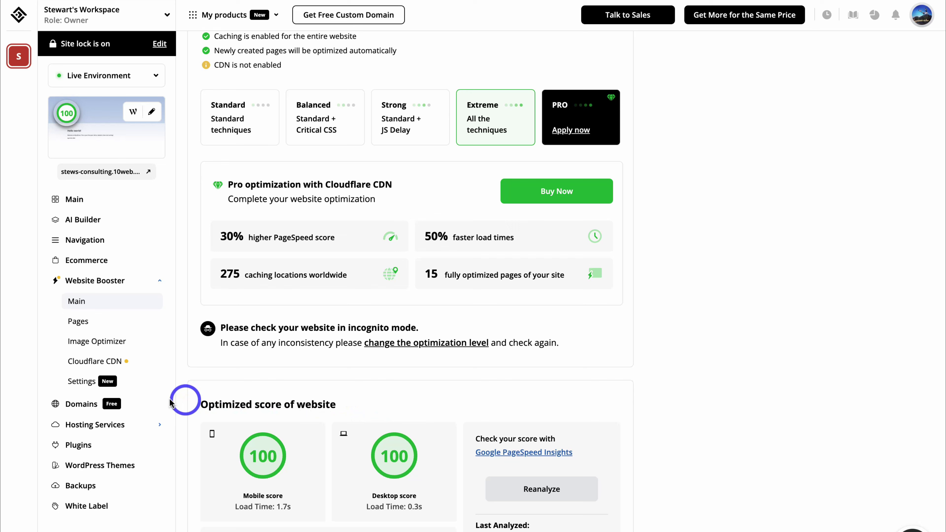
click(87, 427)
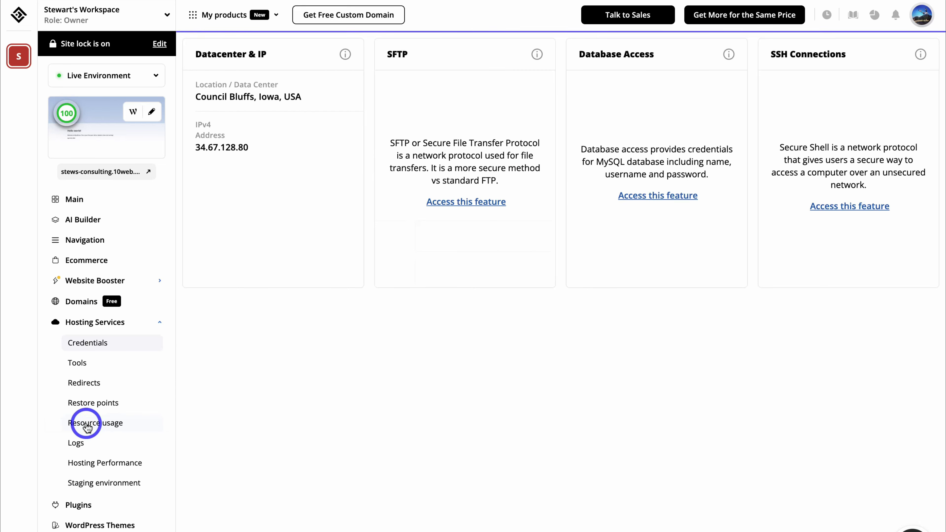
click(91, 504)
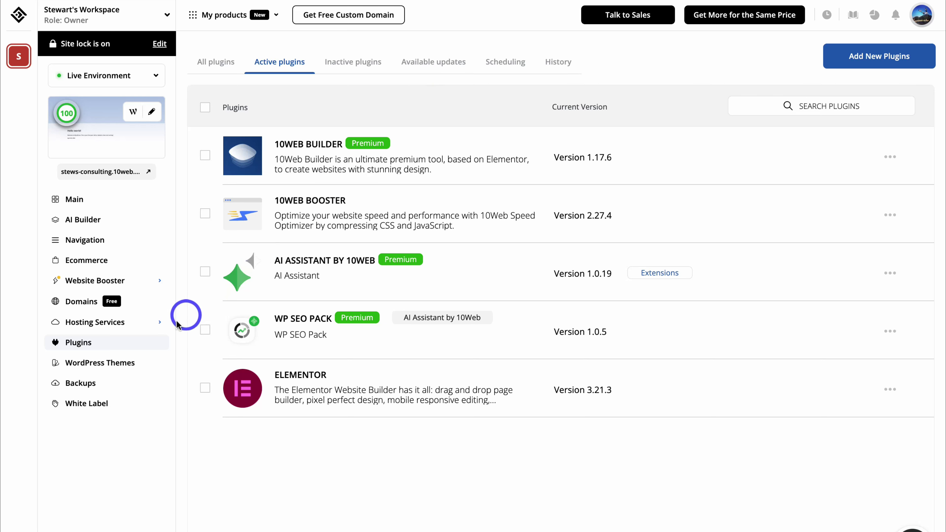
click(96, 370)
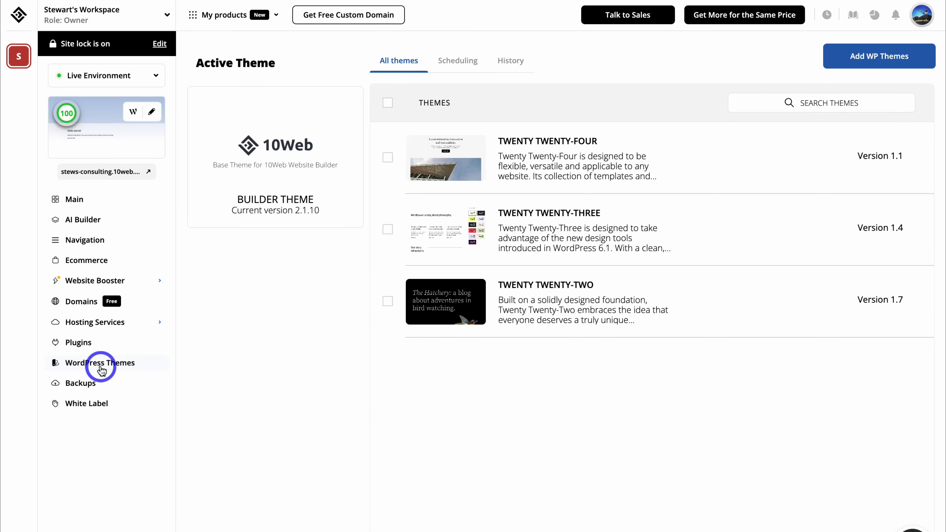